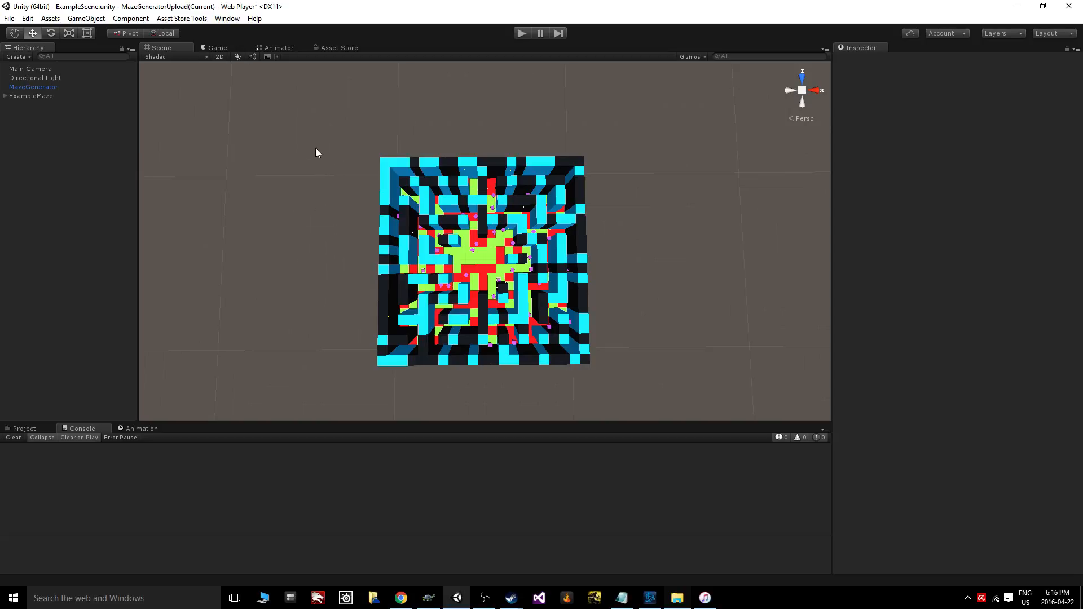
Step: Select the MazeGenerator object and switch its Make Starting Area option off and on again
{"action": "middle_click_drag", "start_coordinate": [343, 160], "coordinate": [364, 199]}
{"action": "scroll", "coordinate": [364, 200], "scroll_direction": "up", "scroll_amount": 2}
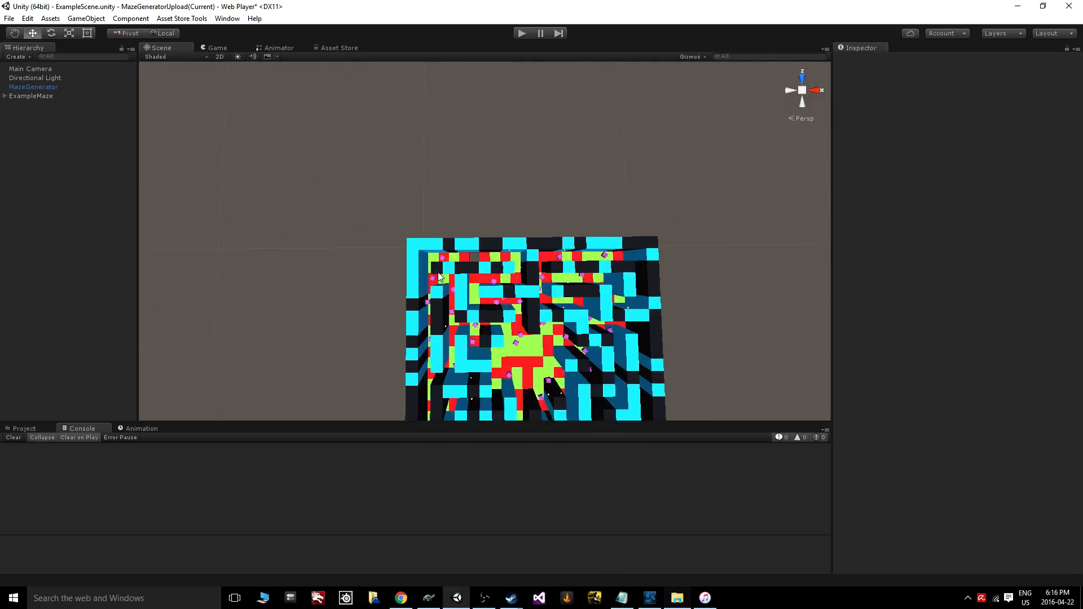
{"action": "left_click", "coordinate": [33, 80]}
{"action": "left_click", "coordinate": [35, 87]}
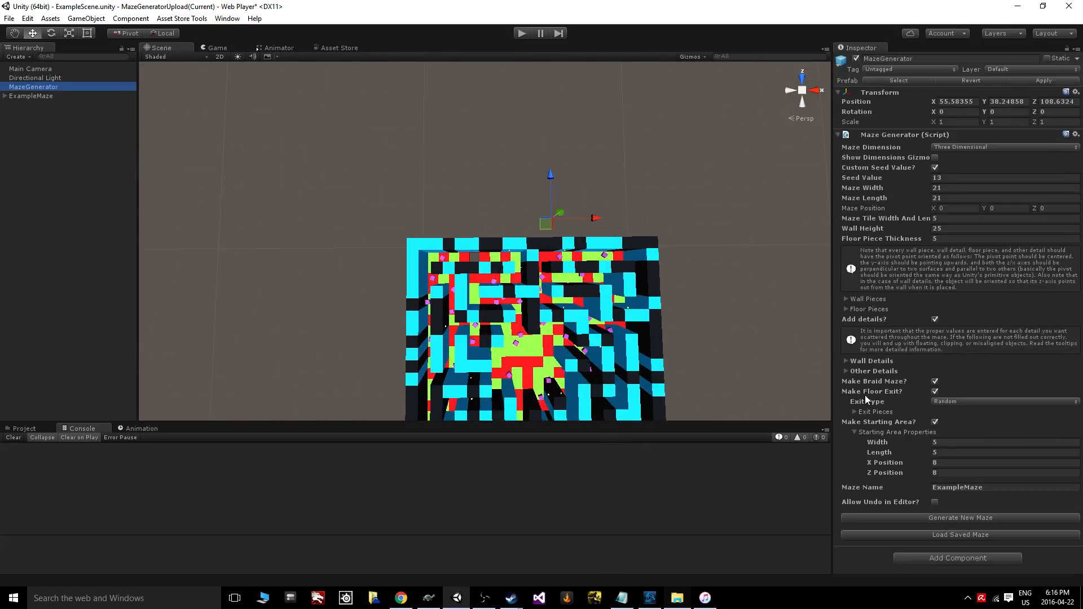
{"action": "left_click", "coordinate": [936, 422]}
{"action": "left_click", "coordinate": [935, 422]}
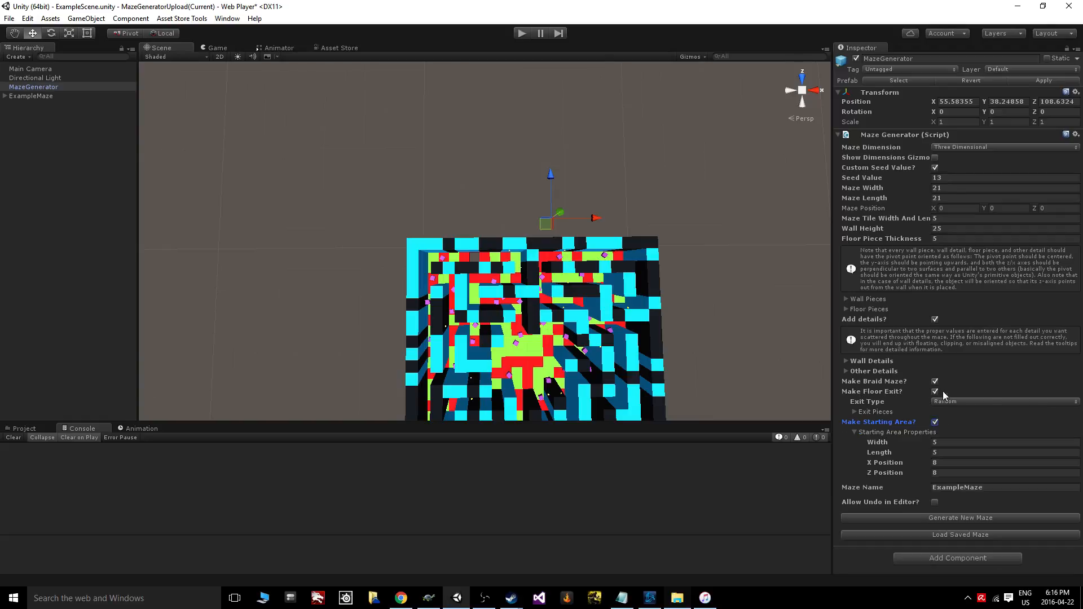
Step: Examine the open starting area in the maze's centre and the available Exit Type options
{"action": "middle_click_drag", "start_coordinate": [489, 303], "coordinate": [490, 172]}
{"action": "scroll", "coordinate": [502, 319], "scroll_direction": "up", "scroll_amount": 7}
{"action": "left_click", "coordinate": [949, 401]}
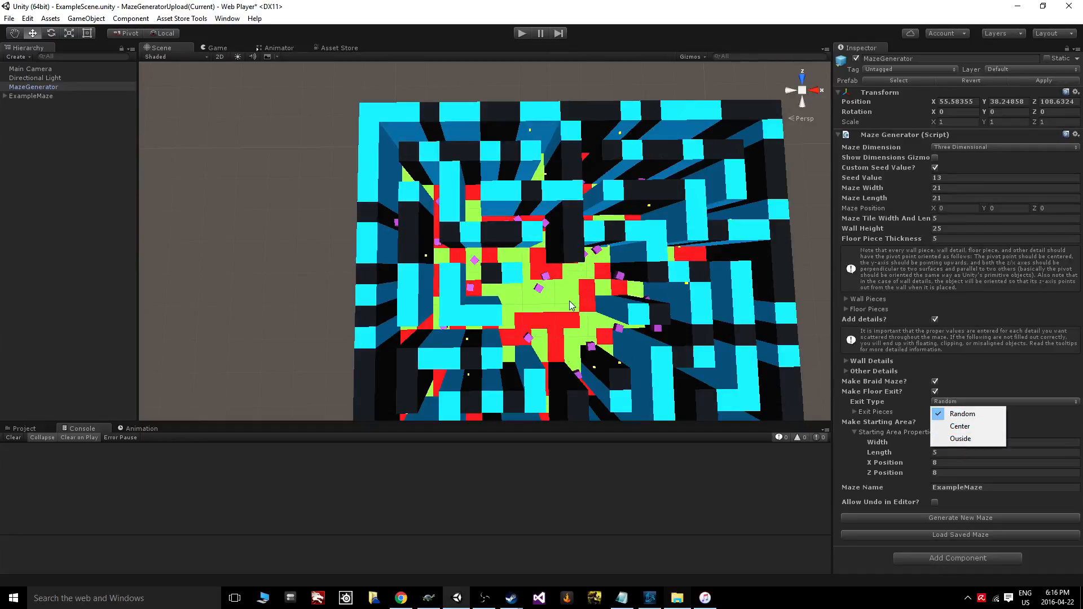
{"action": "left_click", "coordinate": [237, 221]}
{"action": "scroll", "coordinate": [339, 201], "scroll_direction": "down", "scroll_amount": 2}
{"action": "middle_click_drag", "start_coordinate": [400, 173], "coordinate": [293, 240]}
{"action": "scroll", "coordinate": [361, 255], "scroll_direction": "down", "scroll_amount": 7}
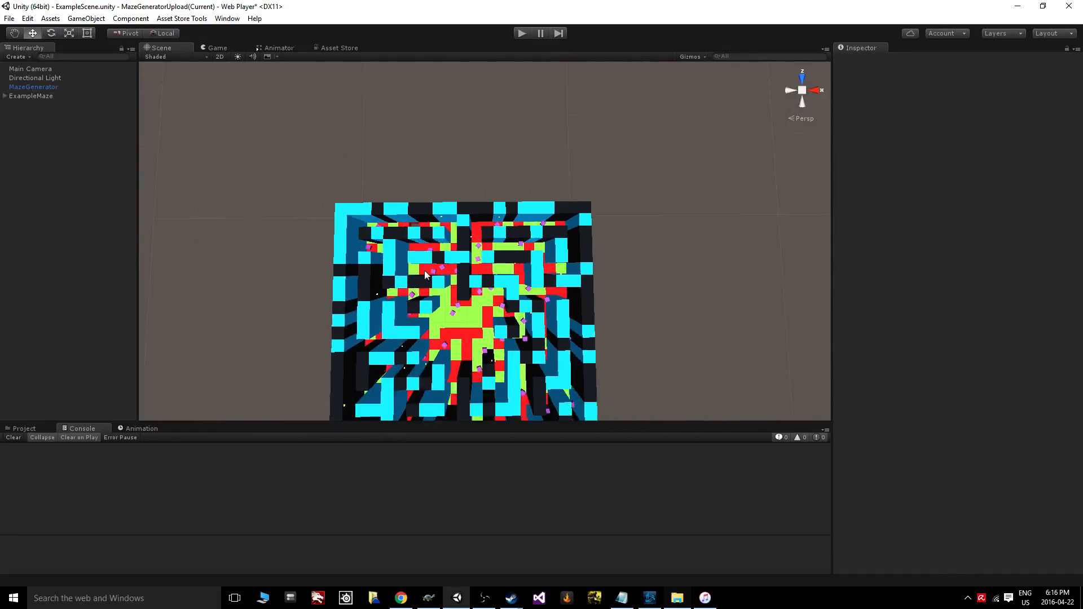
{"action": "scroll", "coordinate": [426, 270], "scroll_direction": "down", "scroll_amount": 3}
{"action": "middle_click_drag", "start_coordinate": [431, 266], "coordinate": [470, 263]}
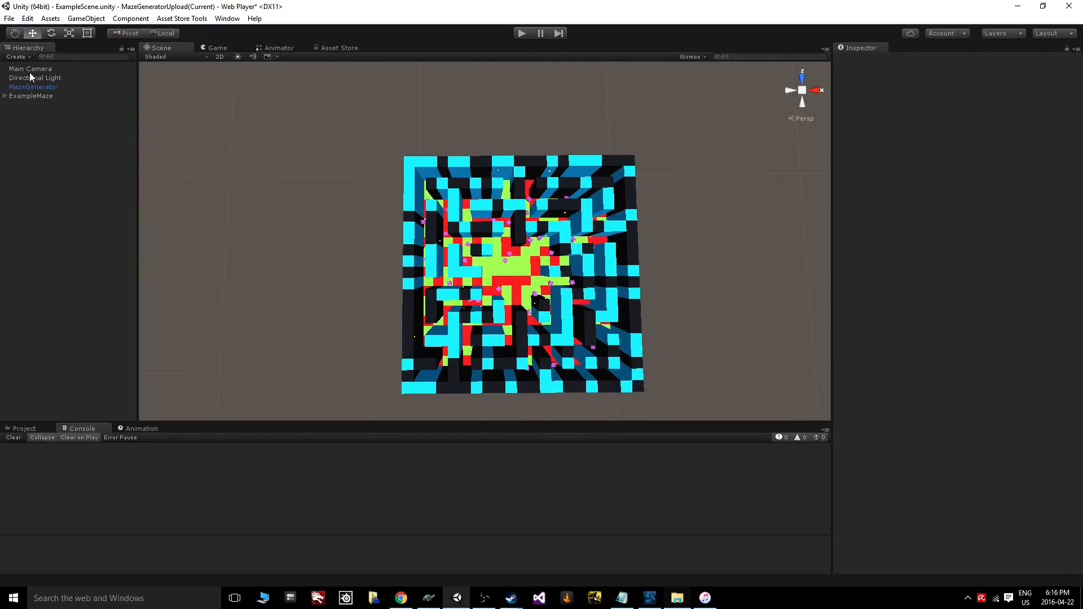
Step: Select the MazeGenerator object and examine the floor exit hole in the maze's outer corridor
{"action": "left_click", "coordinate": [33, 86]}
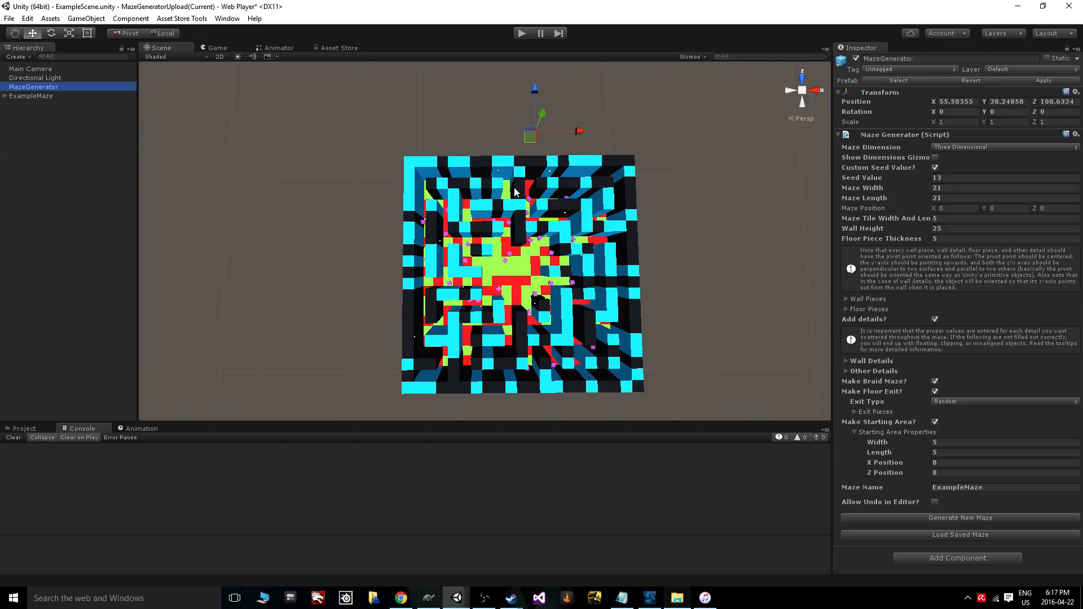
{"action": "middle_click_drag", "start_coordinate": [531, 260], "coordinate": [540, 336]}
{"action": "scroll", "coordinate": [538, 361], "scroll_direction": "up", "scroll_amount": 4}
{"action": "middle_click_drag", "start_coordinate": [537, 406], "coordinate": [546, 351]}
{"action": "scroll", "coordinate": [535, 321], "scroll_direction": "up", "scroll_amount": 5}
{"action": "middle_click_drag", "start_coordinate": [519, 287], "coordinate": [499, 324]}
{"action": "scroll", "coordinate": [500, 324], "scroll_direction": "up", "scroll_amount": 5}
{"action": "middle_click_drag", "start_coordinate": [520, 379], "coordinate": [522, 339]}
{"action": "middle_click_drag", "start_coordinate": [661, 353], "coordinate": [564, 338]}
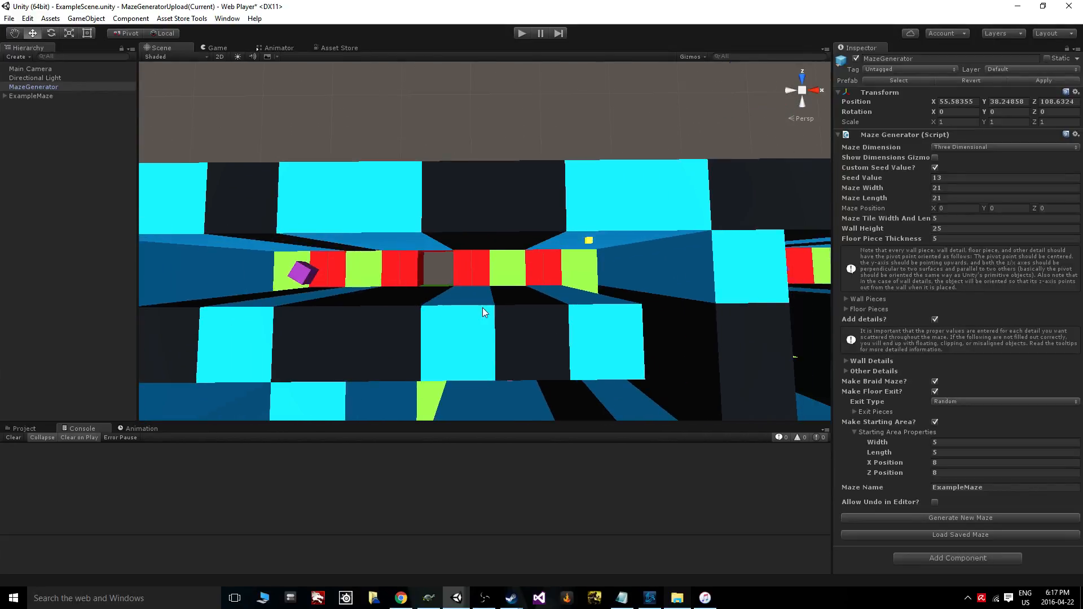
{"action": "scroll", "coordinate": [483, 308], "scroll_direction": "down", "scroll_amount": 5}
{"action": "middle_click_drag", "start_coordinate": [658, 316], "coordinate": [584, 329]}
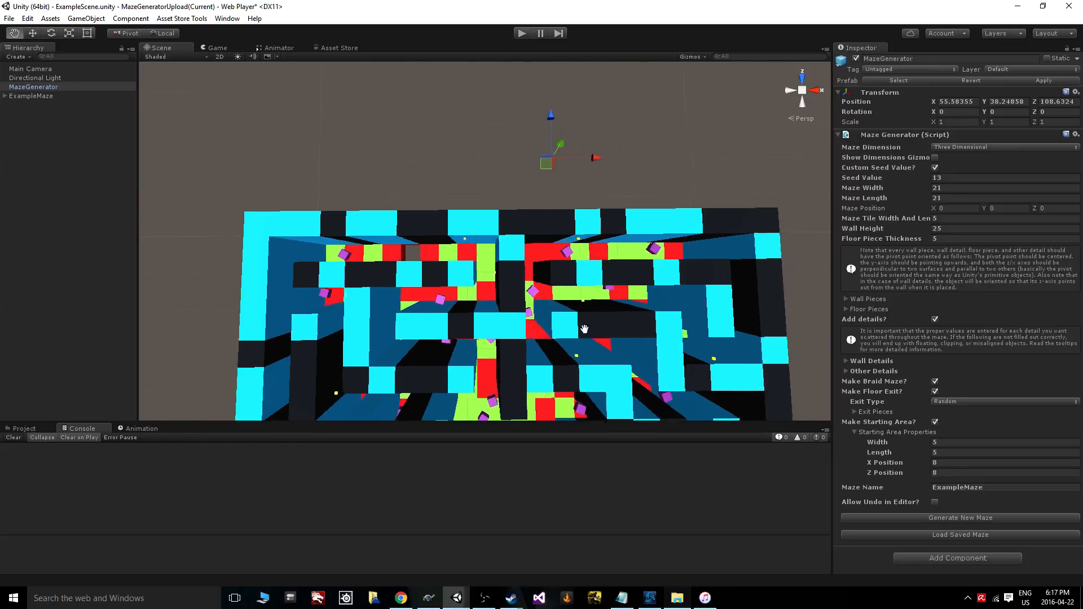
{"action": "scroll", "coordinate": [585, 329], "scroll_direction": "down", "scroll_amount": 2}
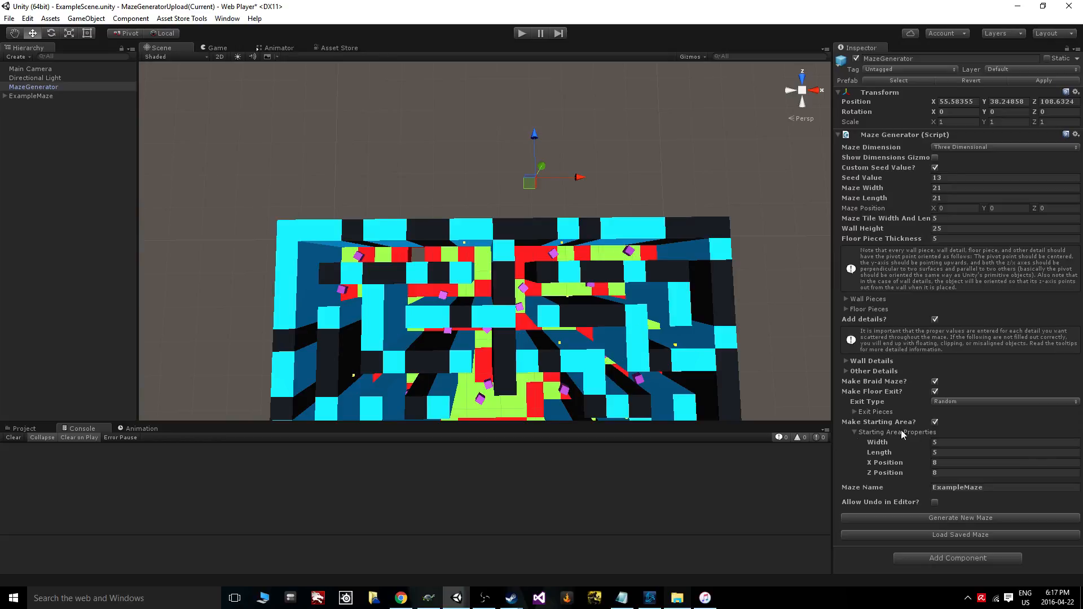
{"action": "middle_click_drag", "start_coordinate": [706, 350], "coordinate": [652, 345]}
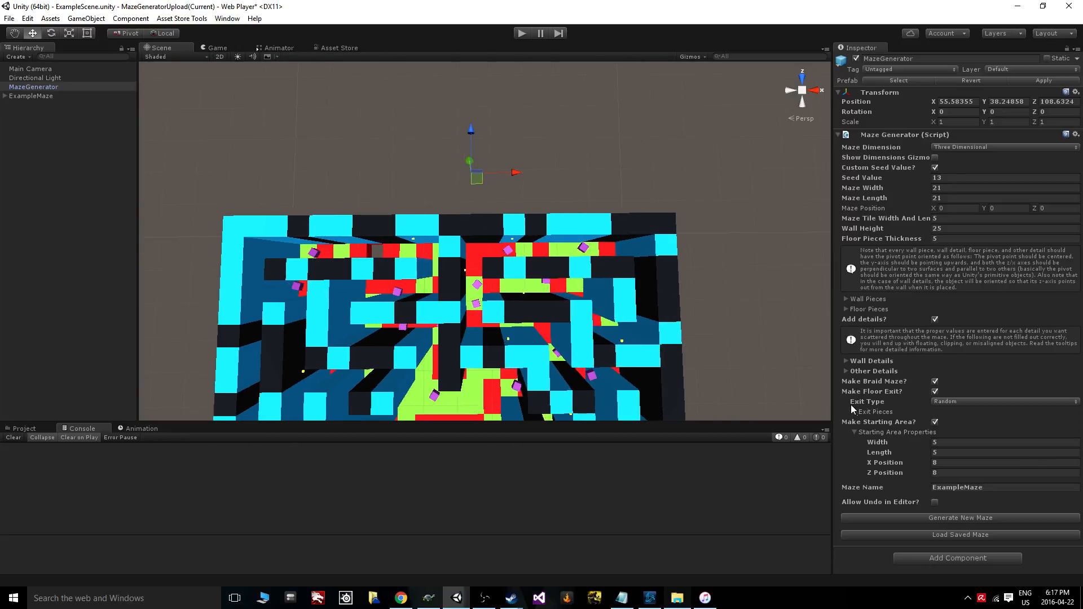
Step: Expand the Exit Pieces settings of MazeGenerator and view the floor exit hole up close
{"action": "left_click", "coordinate": [854, 412]}
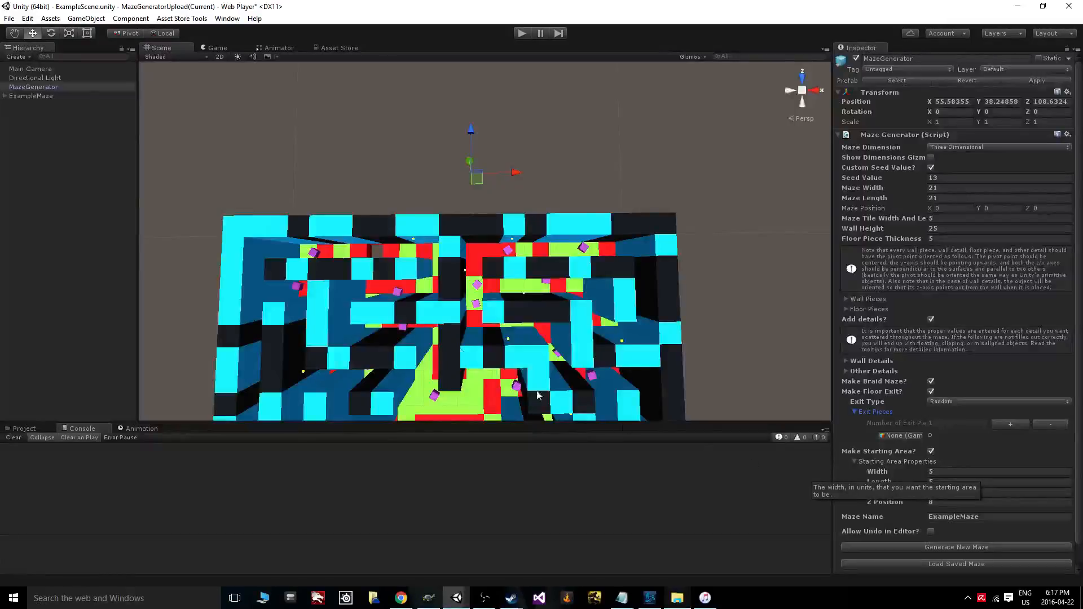
{"action": "middle_click_drag", "start_coordinate": [432, 305], "coordinate": [472, 316]}
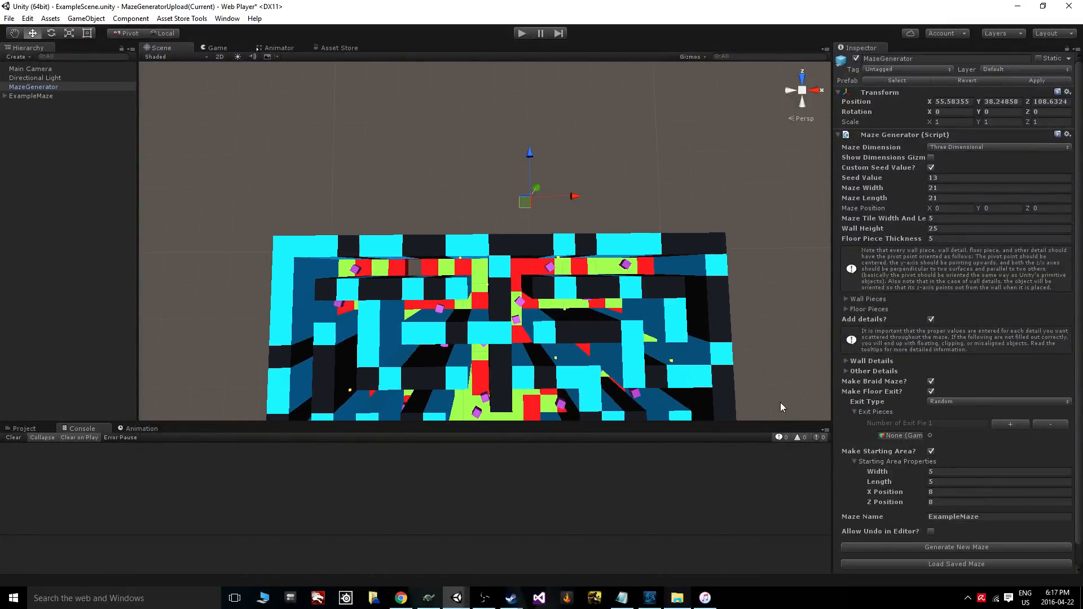
{"action": "scroll", "coordinate": [440, 301], "scroll_direction": "up", "scroll_amount": 5}
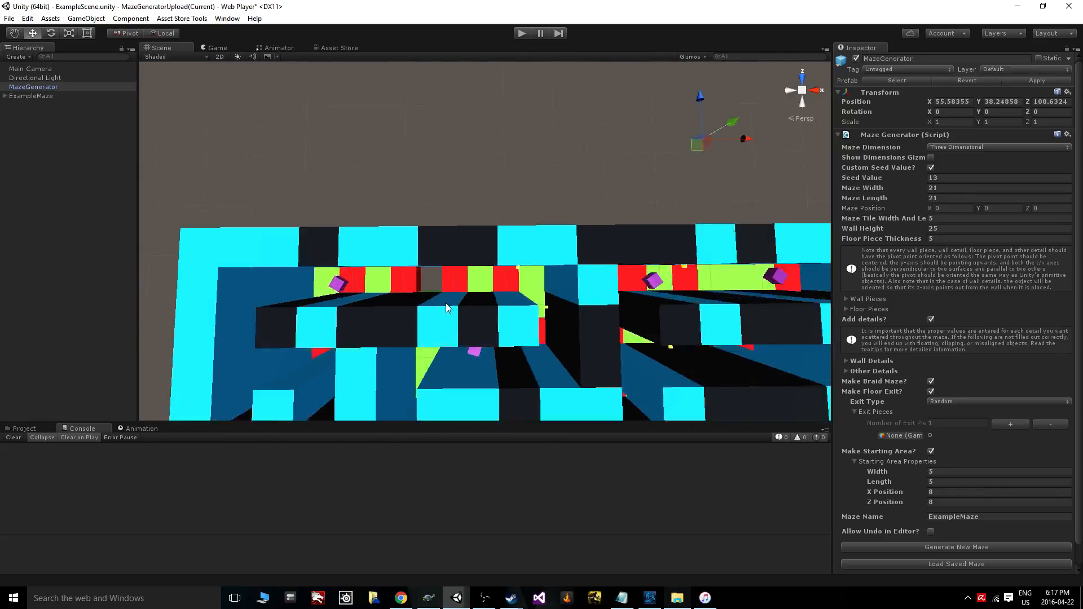
{"action": "scroll", "coordinate": [446, 304], "scroll_direction": "up", "scroll_amount": 10}
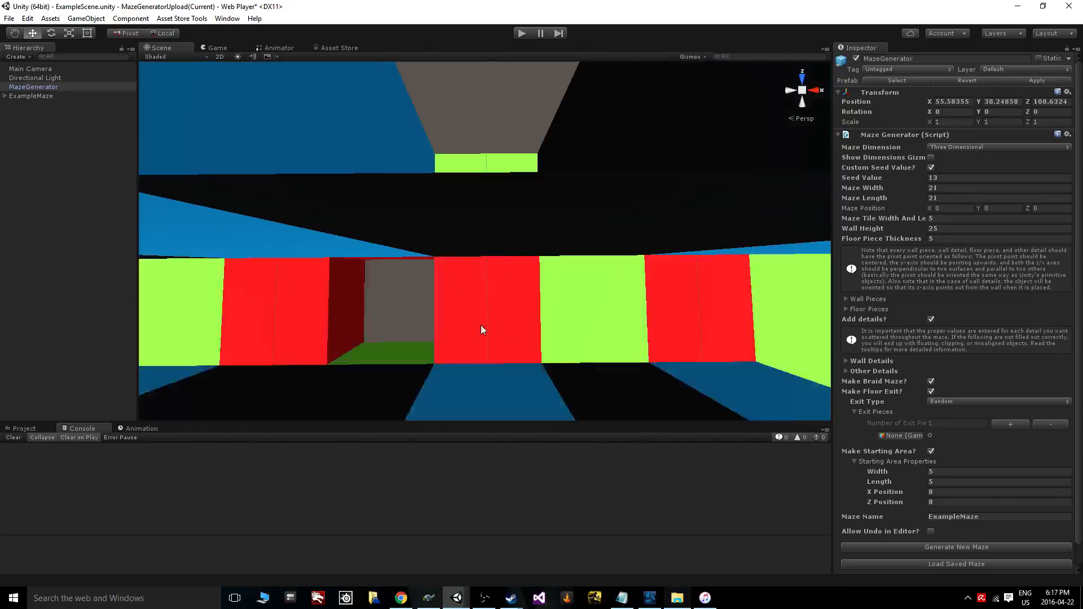
{"action": "scroll", "coordinate": [481, 333], "scroll_direction": "up", "scroll_amount": 5}
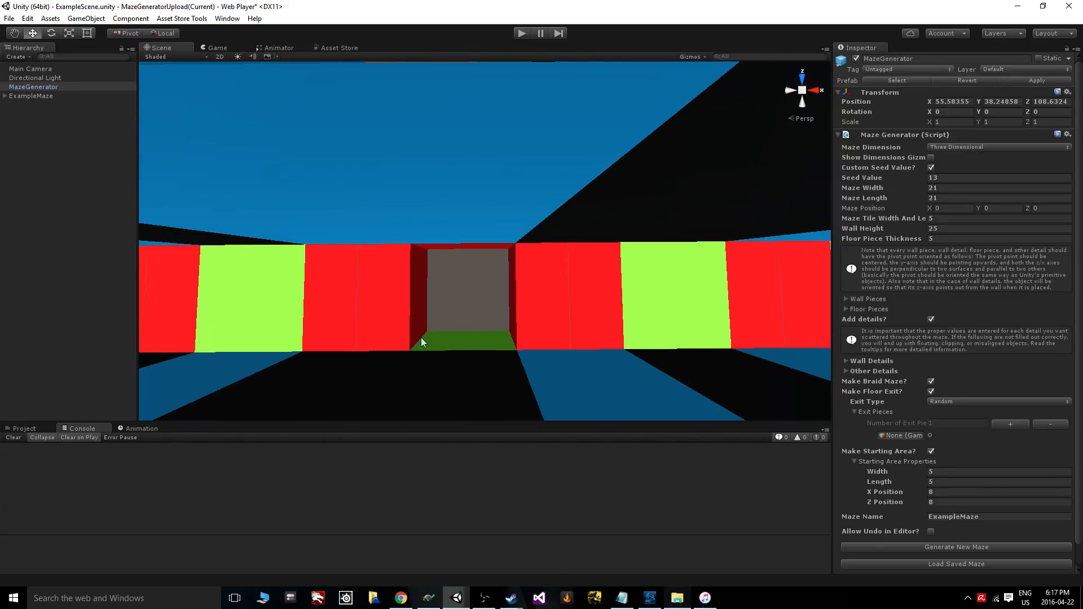
Step: Open the MazeMagician Example folder in the project assets
{"action": "left_click", "coordinate": [25, 428]}
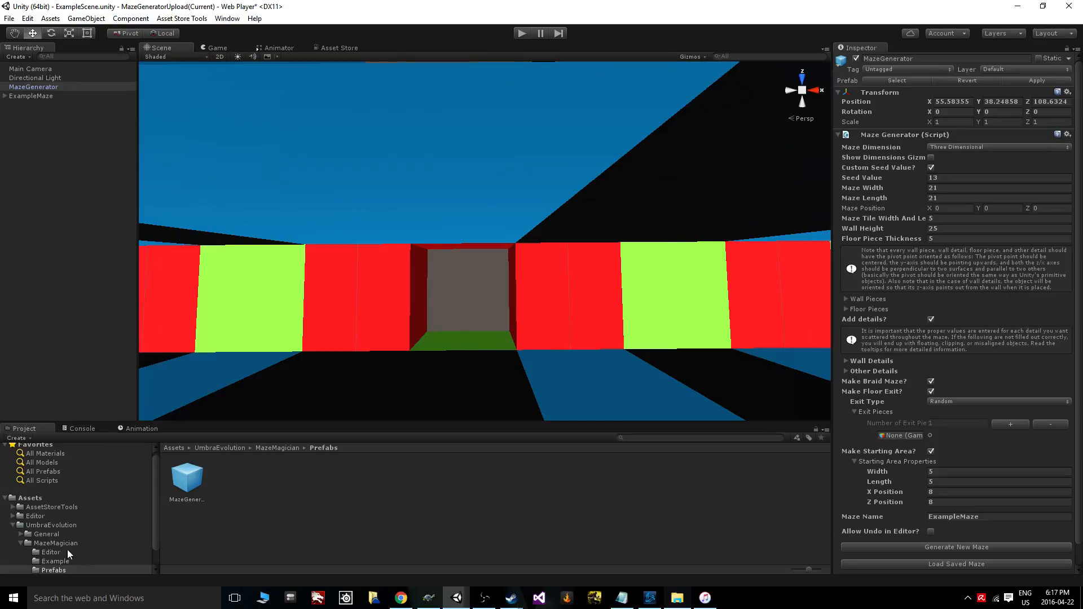
{"action": "scroll", "coordinate": [51, 546], "scroll_direction": "down", "scroll_amount": 1}
{"action": "left_click", "coordinate": [53, 540]}
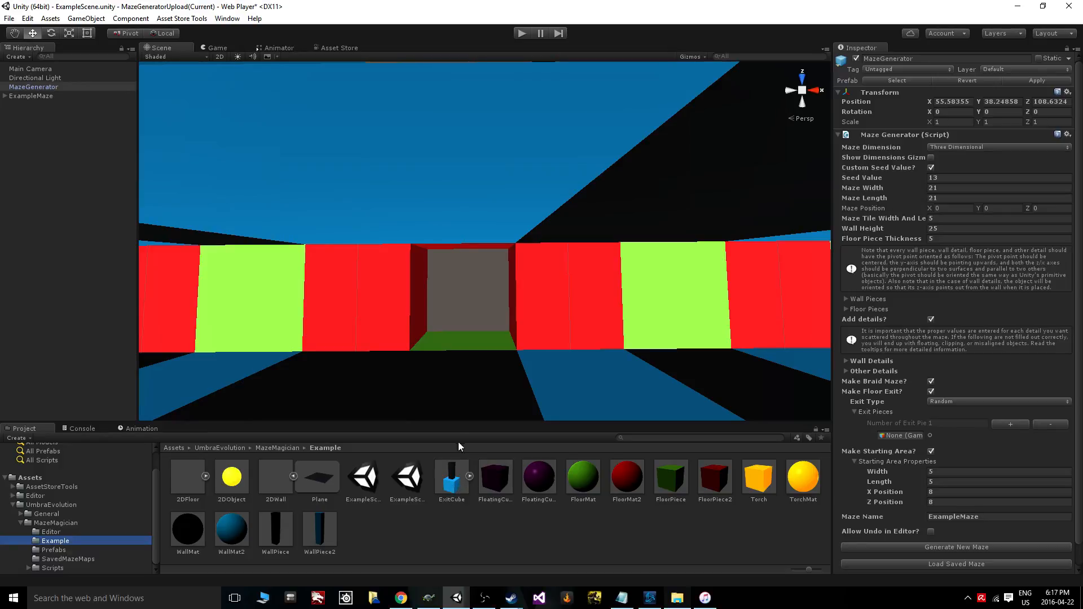
Step: Place the ExitCube prefab in the corridor beside the floor exit hole, inspect its shape, and delete it from the scene
{"action": "left_click_drag", "start_coordinate": [457, 495], "coordinate": [507, 293]}
{"action": "key", "text": "f"}
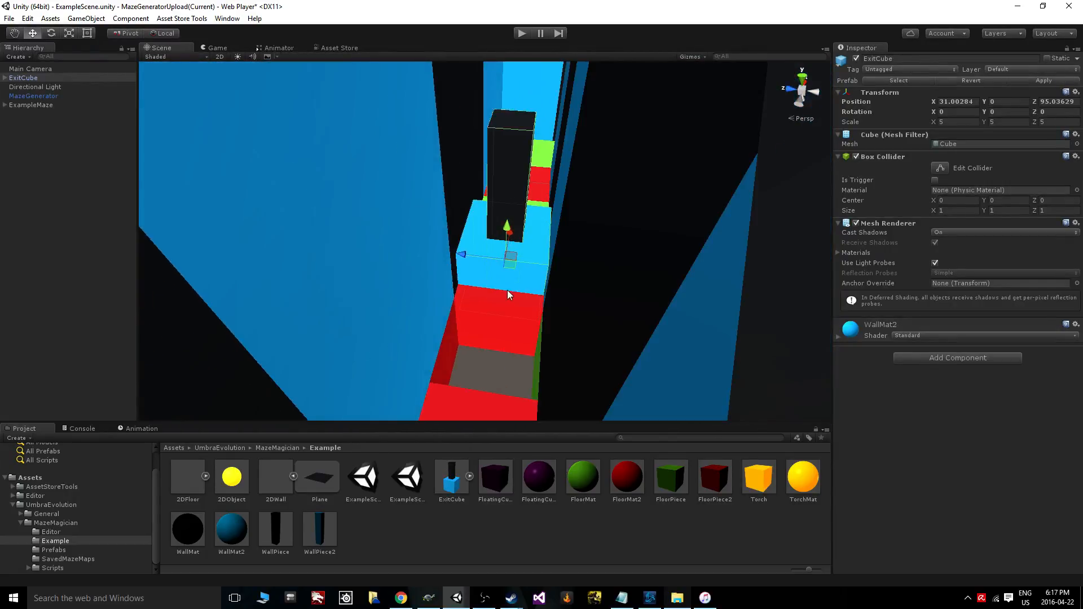
{"action": "middle_click_drag", "start_coordinate": [458, 366], "coordinate": [446, 282]}
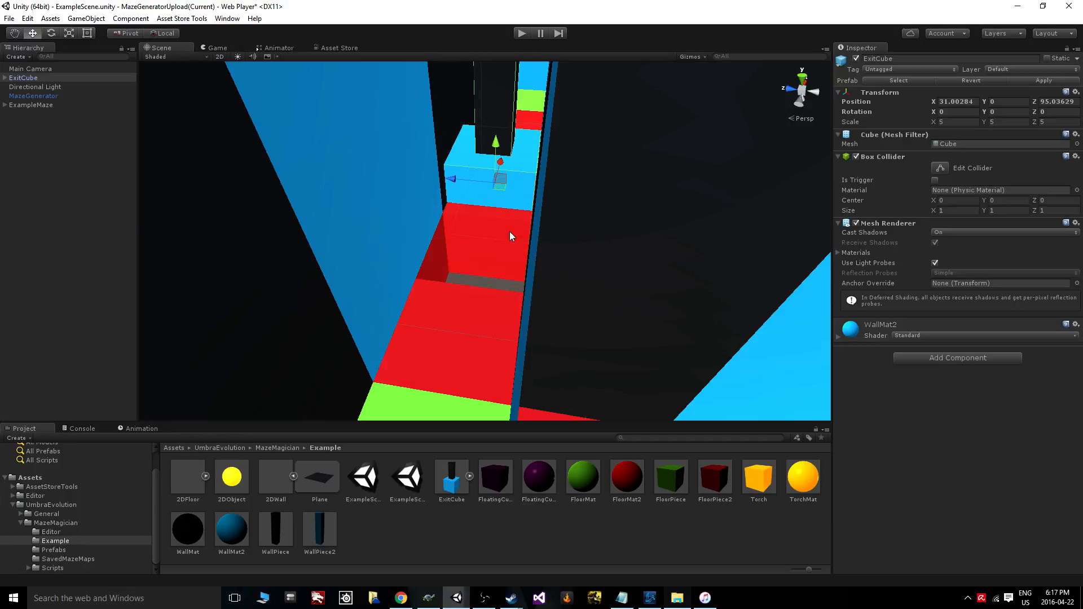
{"action": "left_click_drag", "start_coordinate": [510, 235], "coordinate": [550, 100], "text": "alt"}
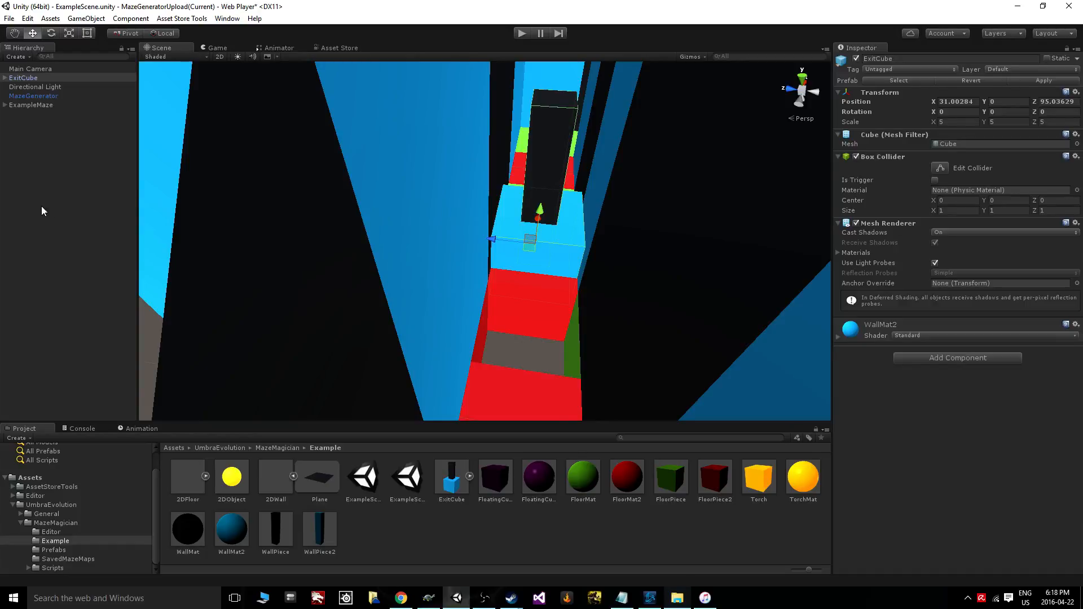
{"action": "key", "text": "Delete"}
Step: Assign the ExitCube prefab as the exit piece of MazeGenerator
{"action": "left_click", "coordinate": [35, 85]}
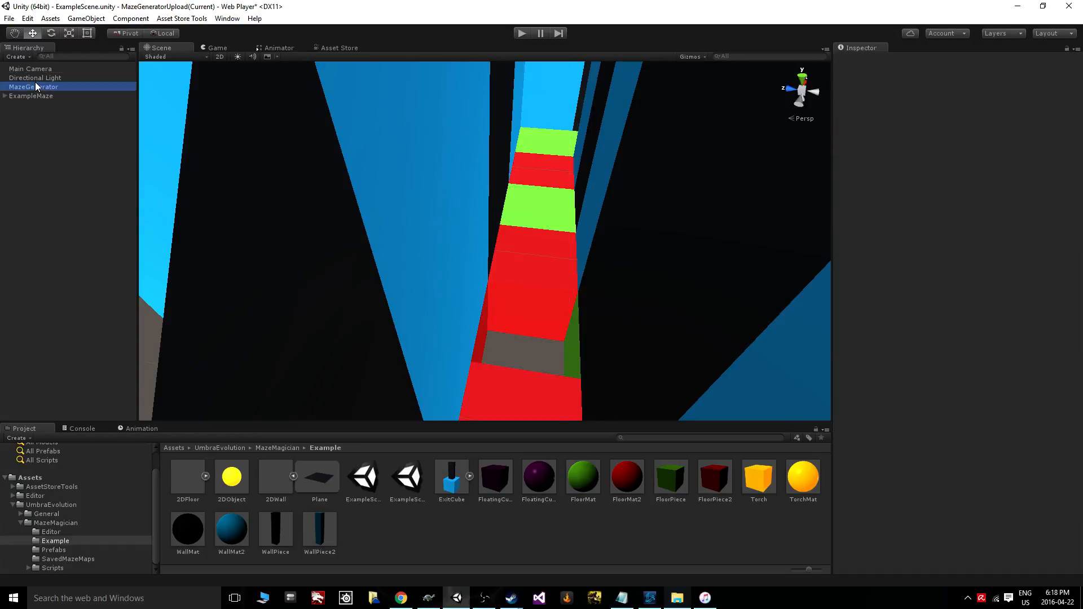
{"action": "scroll", "coordinate": [992, 442], "scroll_direction": "down", "scroll_amount": 2}
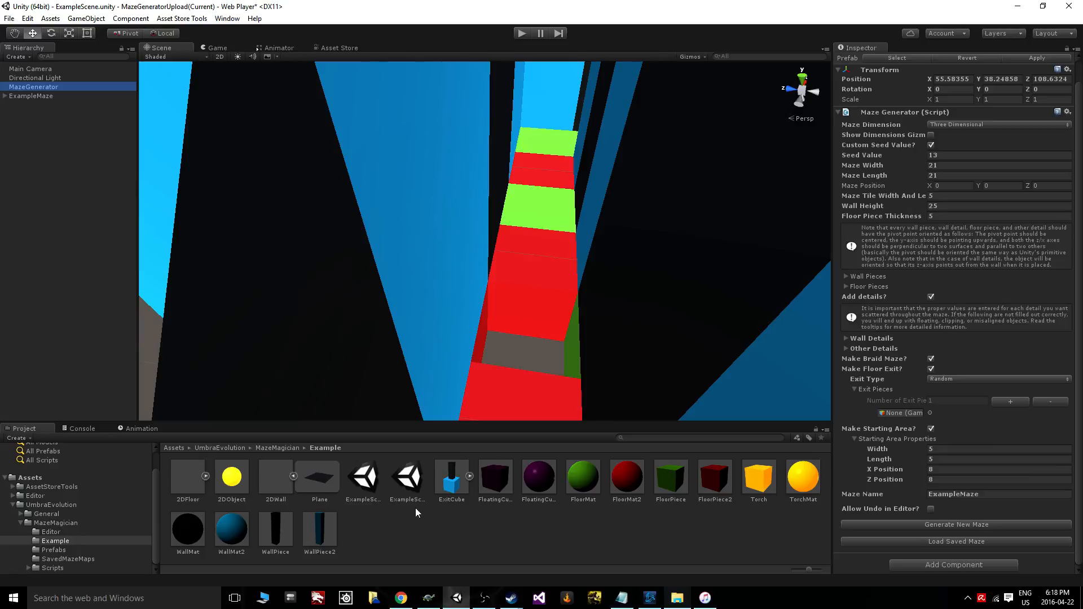
{"action": "left_click_drag", "start_coordinate": [451, 488], "coordinate": [904, 418]}
{"action": "scroll", "coordinate": [978, 456], "scroll_direction": "down", "scroll_amount": 3}
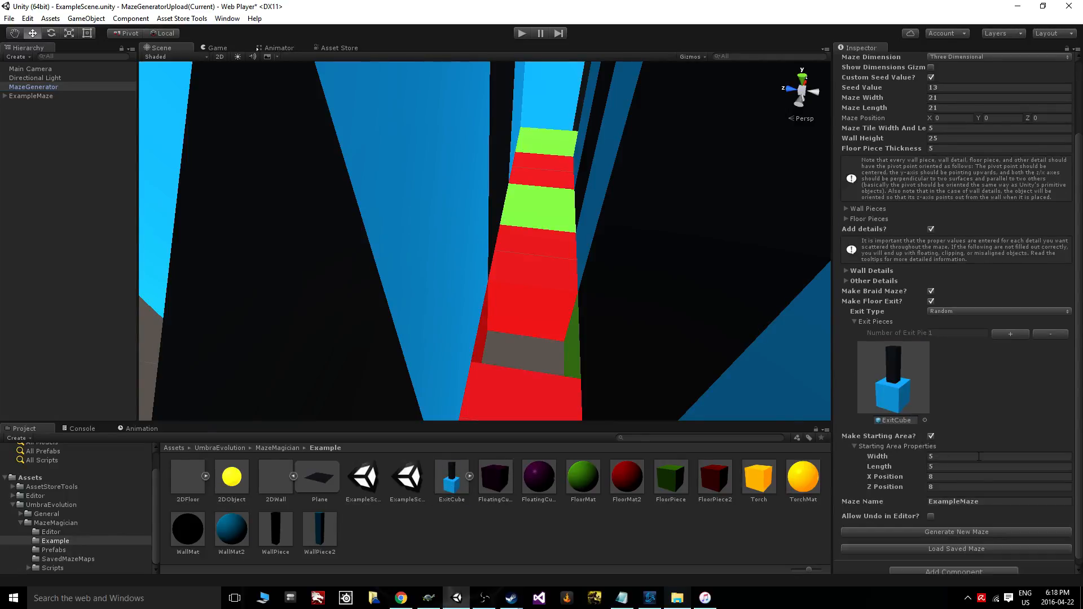
Step: Raise the number of exit pieces to 3 and reduce it back to 1
{"action": "left_click", "coordinate": [1017, 336]}
{"action": "left_click", "coordinate": [1016, 336]}
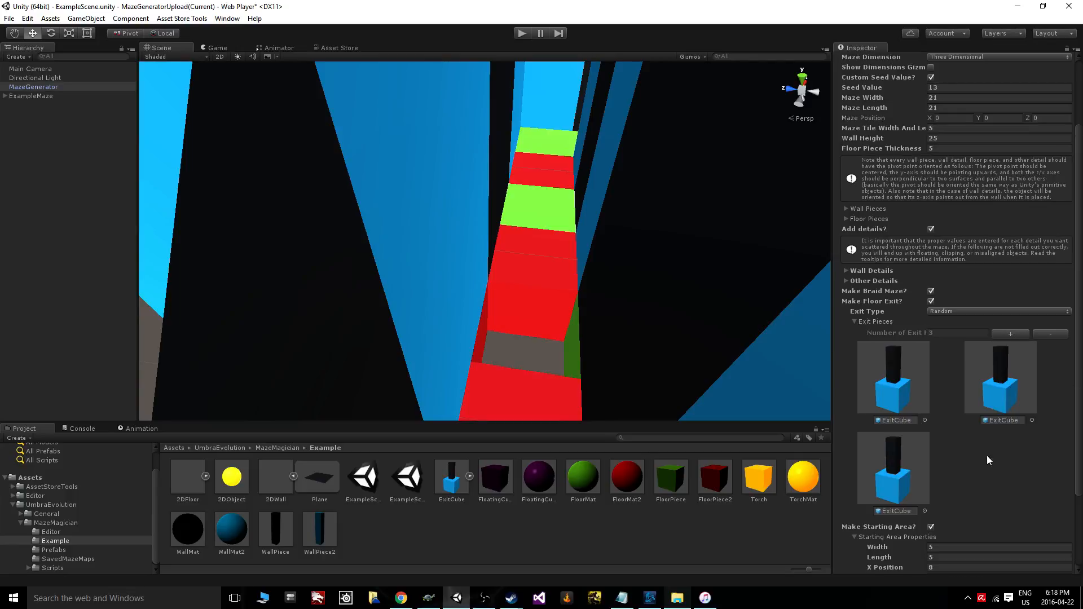
{"action": "left_click", "coordinate": [1053, 334]}
{"action": "left_click", "coordinate": [1053, 334]}
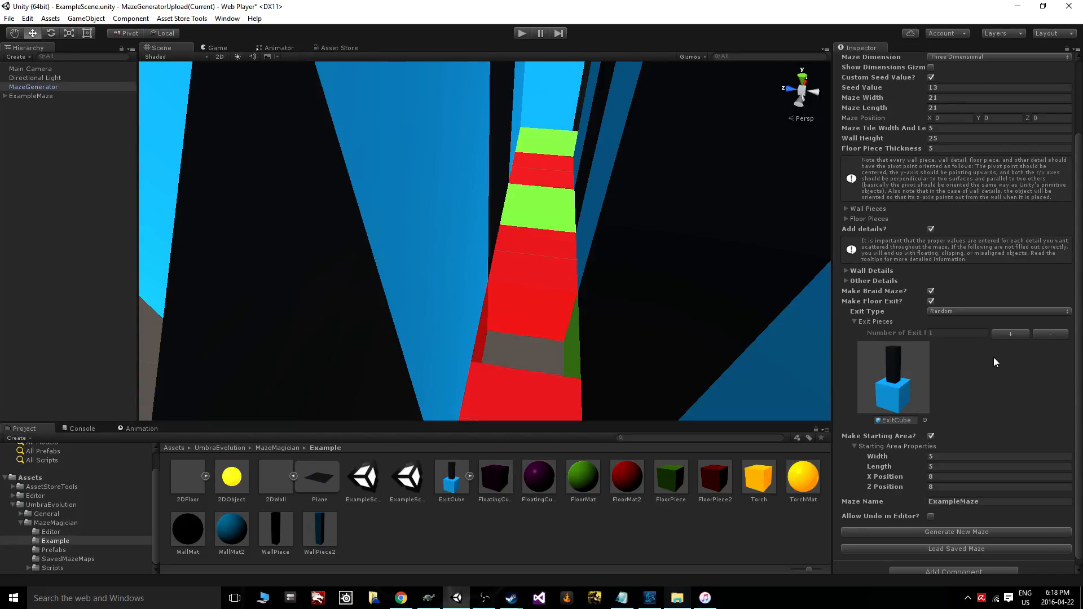
Step: Add a second exit piece, set its object to None, and remove that slot
{"action": "left_click", "coordinate": [1002, 336]}
{"action": "left_click", "coordinate": [1031, 420]}
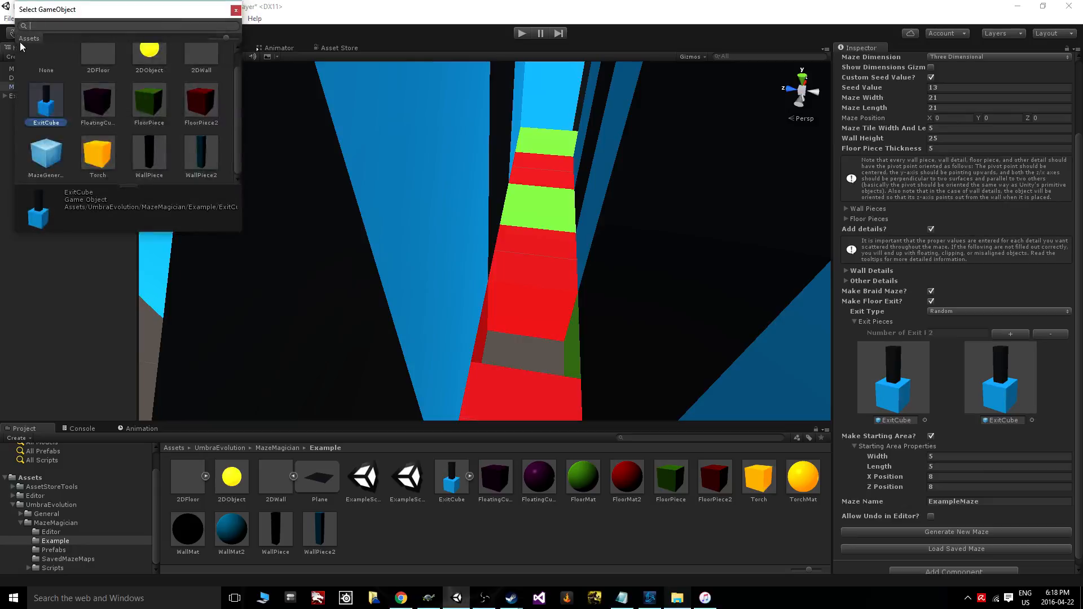
{"action": "left_click", "coordinate": [62, 71]}
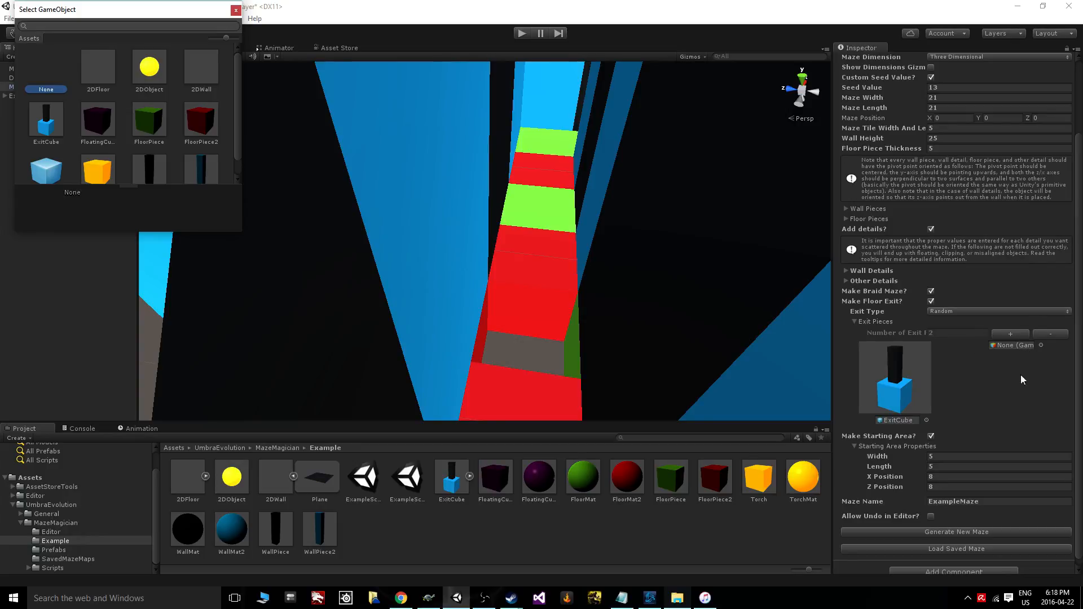
{"action": "left_click", "coordinate": [1048, 337]}
Step: Generate a new maze with ExitCube as the exit piece and the Random exit type
{"action": "right_click_drag", "start_coordinate": [728, 357], "coordinate": [522, 348]}
{"action": "scroll", "coordinate": [522, 348], "scroll_direction": "down", "scroll_amount": 8}
{"action": "middle_click_drag", "start_coordinate": [566, 335], "coordinate": [531, 360]}
{"action": "right_click_drag", "start_coordinate": [531, 360], "coordinate": [530, 394]}
{"action": "scroll", "coordinate": [530, 394], "scroll_direction": "down", "scroll_amount": 4}
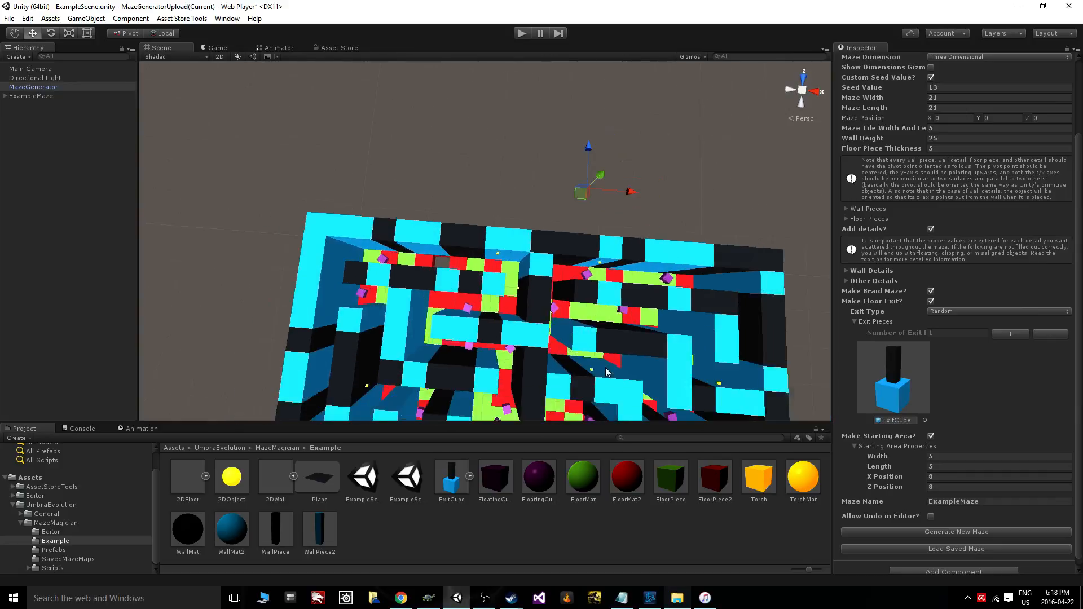
{"action": "scroll", "coordinate": [982, 306], "scroll_direction": "up", "scroll_amount": 3}
{"action": "scroll", "coordinate": [990, 498], "scroll_direction": "down", "scroll_amount": 3}
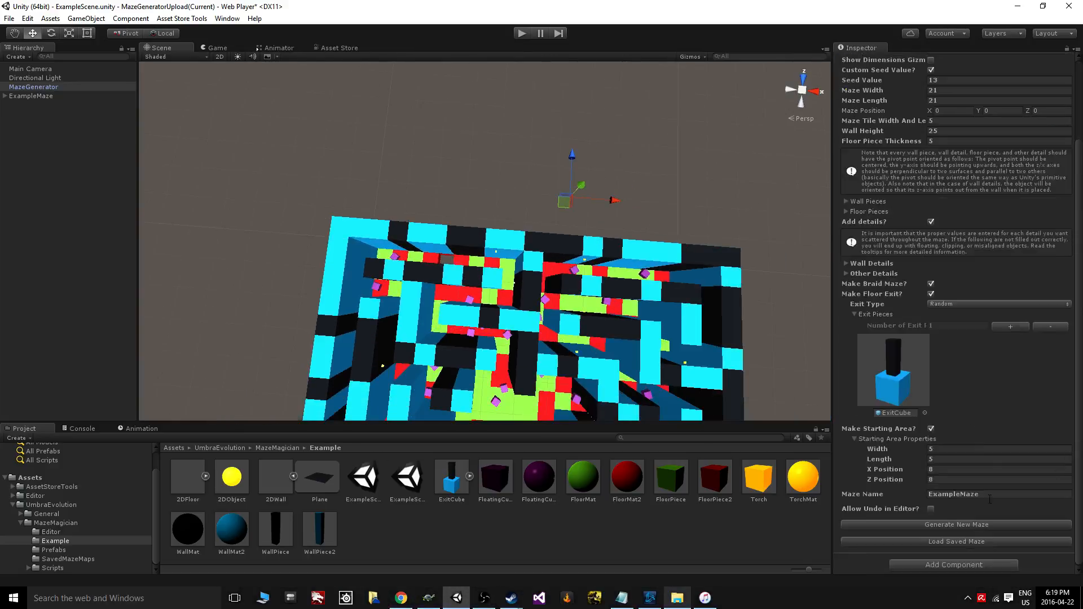
{"action": "left_click", "coordinate": [953, 525]}
Step: Examine the floor exit with its ExitCube and the surrounding corridors in the newly generated maze
{"action": "scroll", "coordinate": [476, 307], "scroll_direction": "up", "scroll_amount": 3}
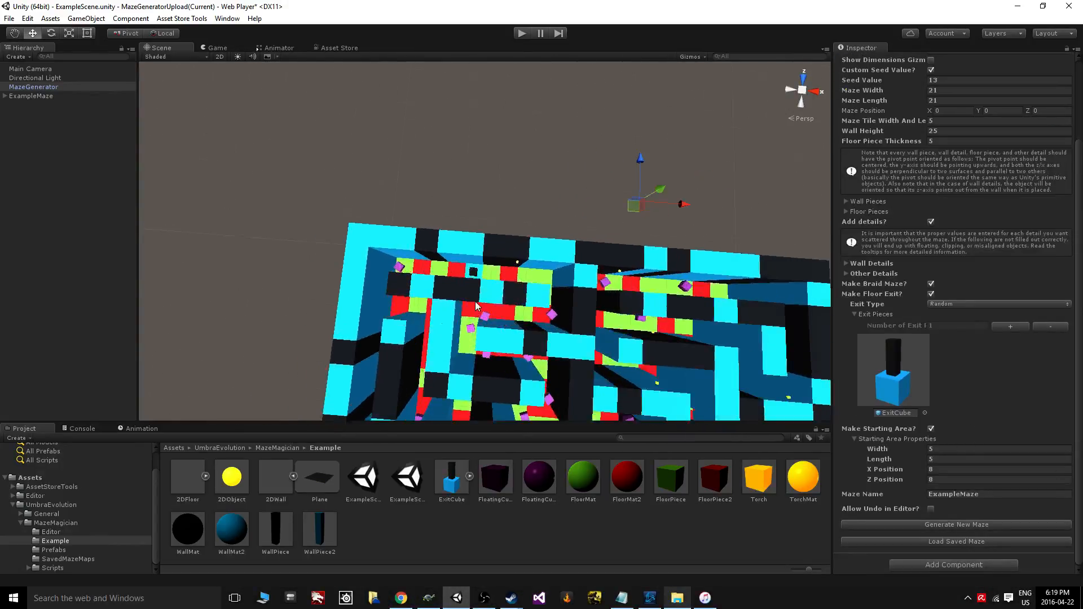
{"action": "scroll", "coordinate": [604, 322], "scroll_direction": "up", "scroll_amount": 2}
{"action": "scroll", "coordinate": [593, 333], "scroll_direction": "down", "scroll_amount": 5}
{"action": "middle_click_drag", "start_coordinate": [781, 377], "coordinate": [689, 339]}
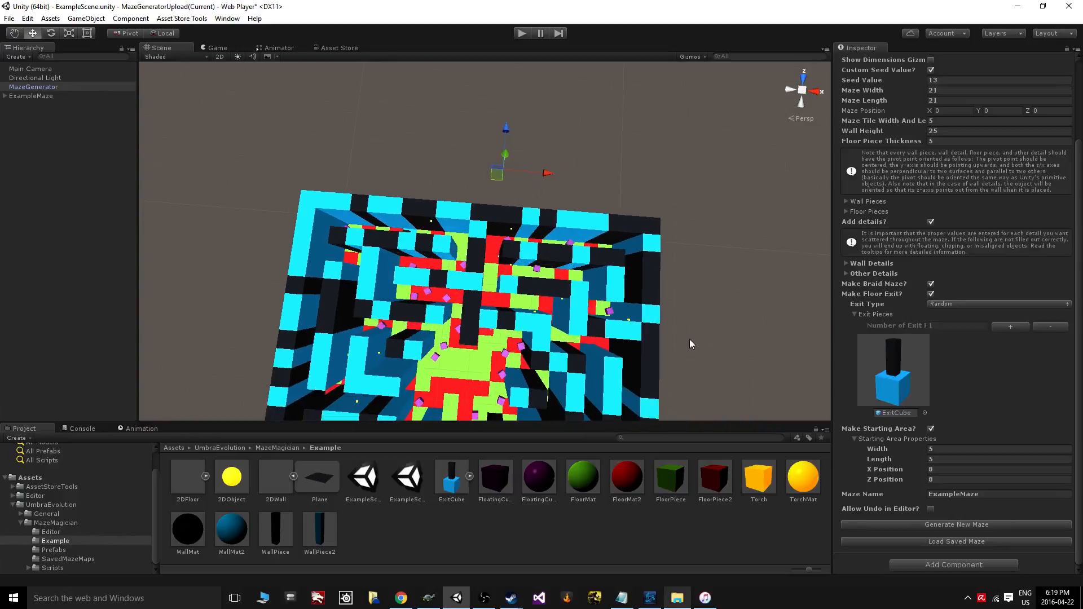
{"action": "scroll", "coordinate": [690, 339], "scroll_direction": "down", "scroll_amount": 2}
{"action": "middle_click_drag", "start_coordinate": [467, 358], "coordinate": [534, 373]}
{"action": "middle_click_drag", "start_coordinate": [501, 293], "coordinate": [495, 314]}
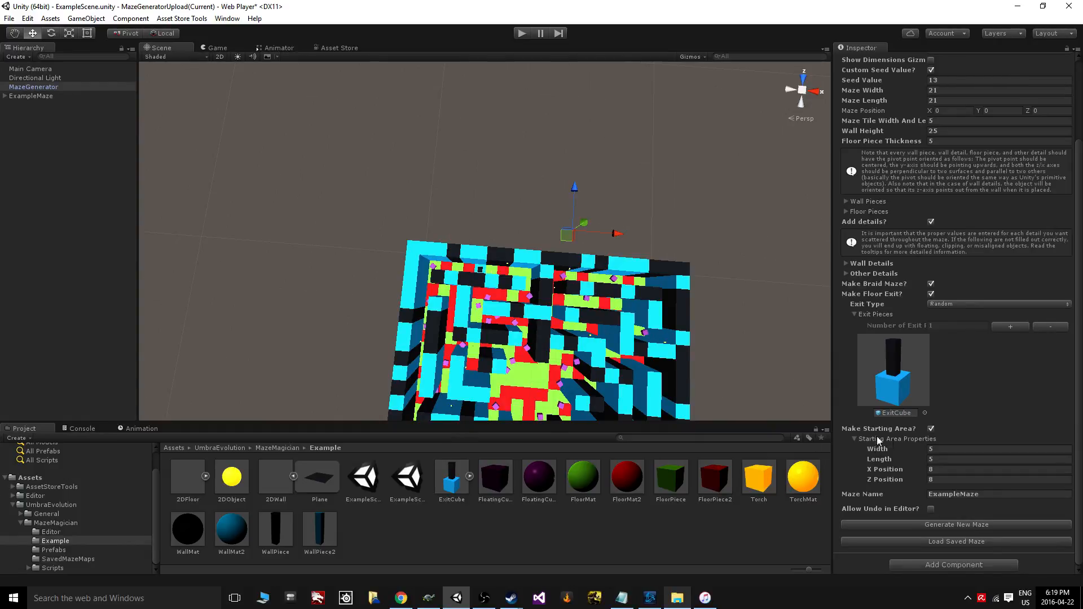
Step: Generate the maze once more with the same generator settings and view its layout
{"action": "left_click", "coordinate": [955, 525]}
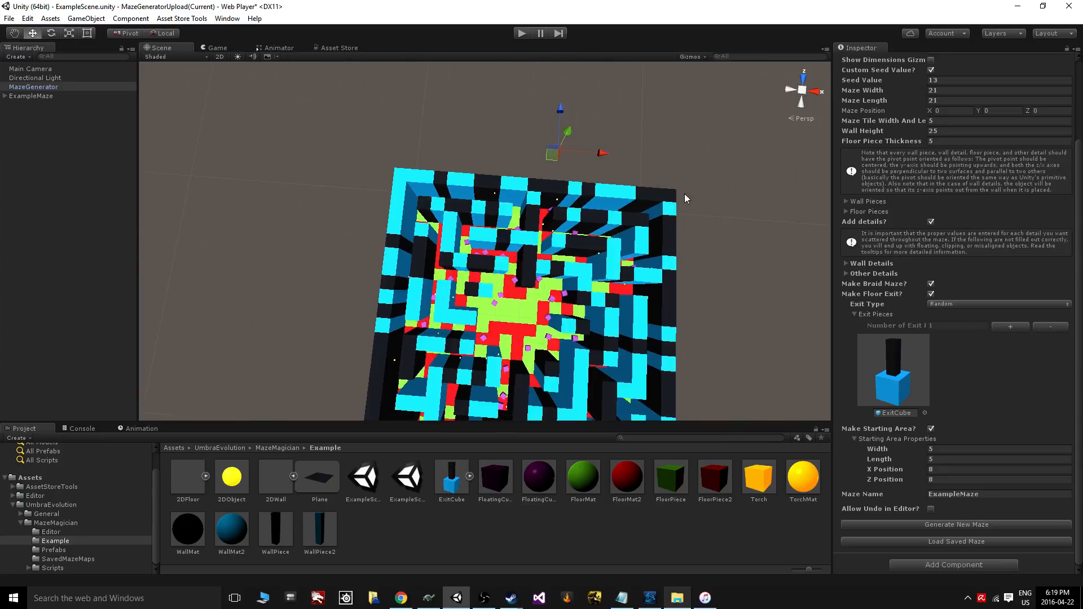
{"action": "middle_click_drag", "start_coordinate": [685, 194], "coordinate": [672, 256]}
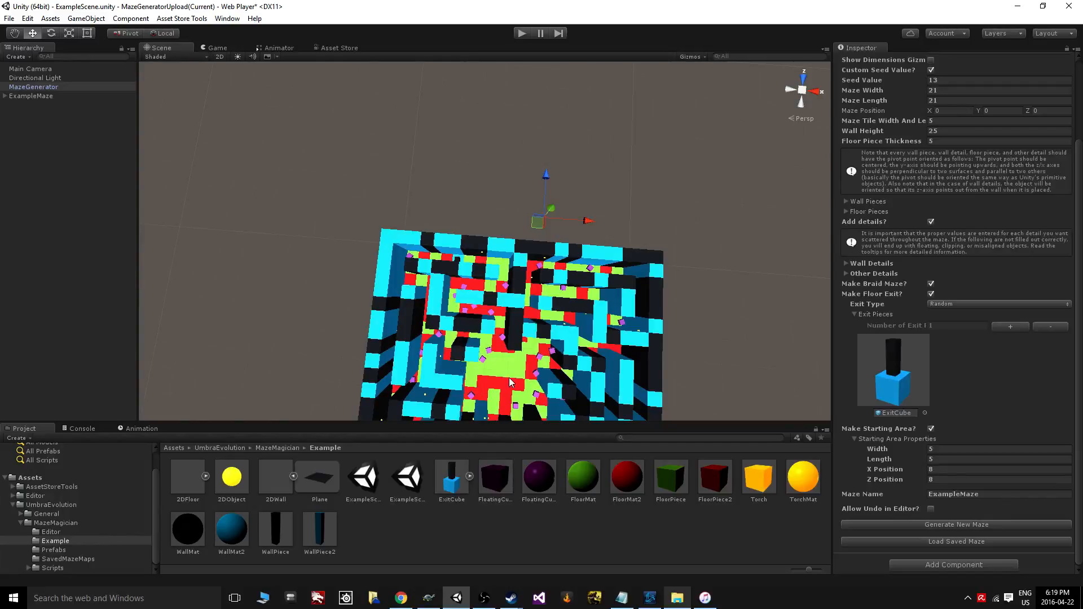
Step: Locate the ExitCube floor exit in the regenerated maze and examine it from inside the corridor
{"action": "middle_click_drag", "start_coordinate": [520, 310], "coordinate": [598, 303]}
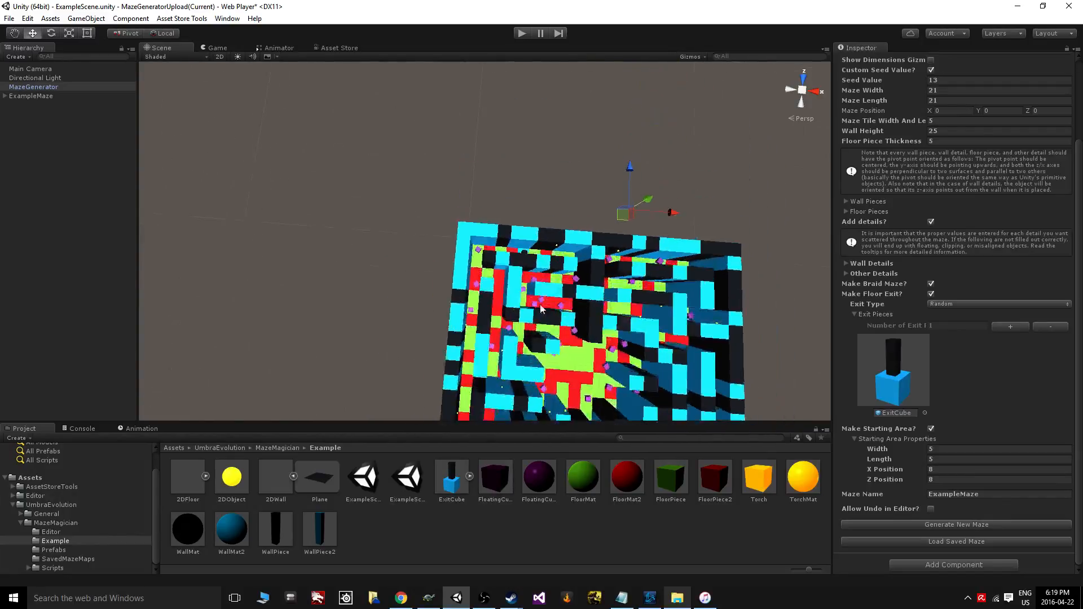
{"action": "scroll", "coordinate": [540, 309], "scroll_direction": "up", "scroll_amount": 10}
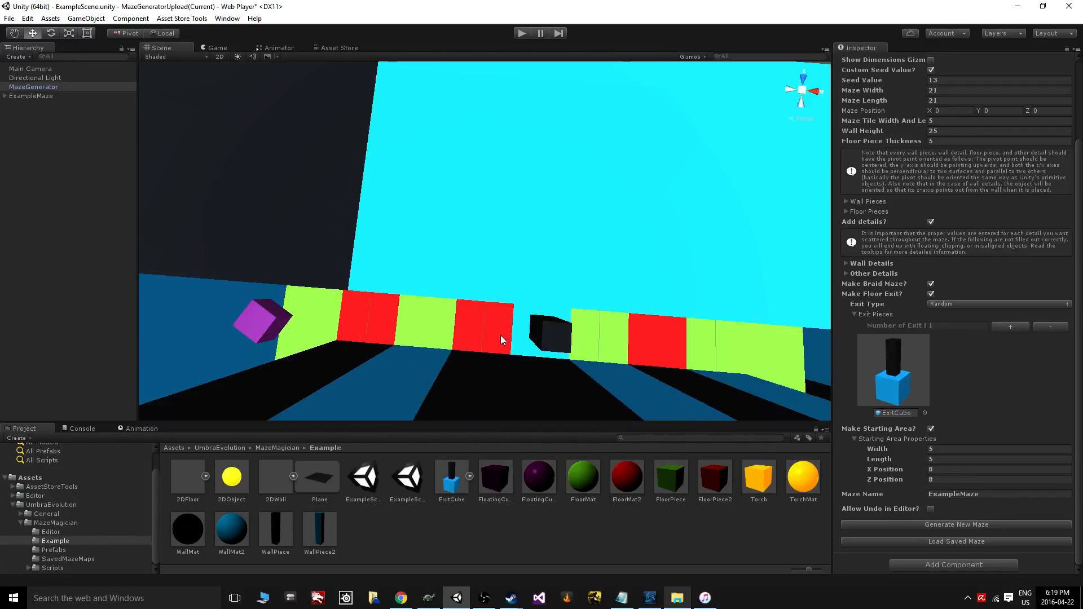
{"action": "right_click_drag", "start_coordinate": [500, 335], "coordinate": [701, 239]}
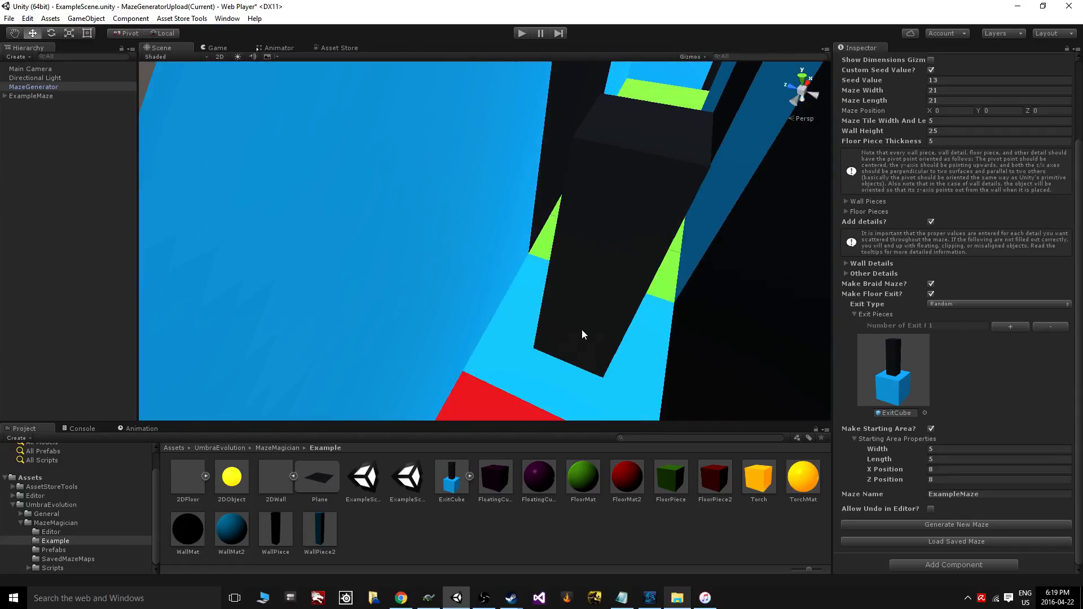
{"action": "right_click_drag", "start_coordinate": [582, 334], "coordinate": [563, 306]}
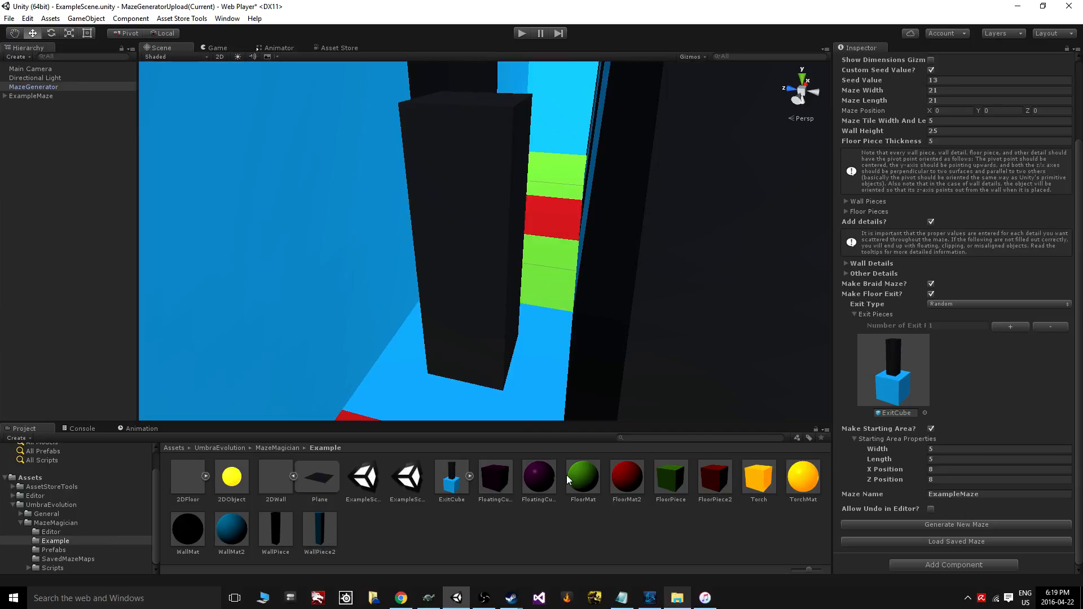
{"action": "right_click_drag", "start_coordinate": [496, 416], "coordinate": [528, 322]}
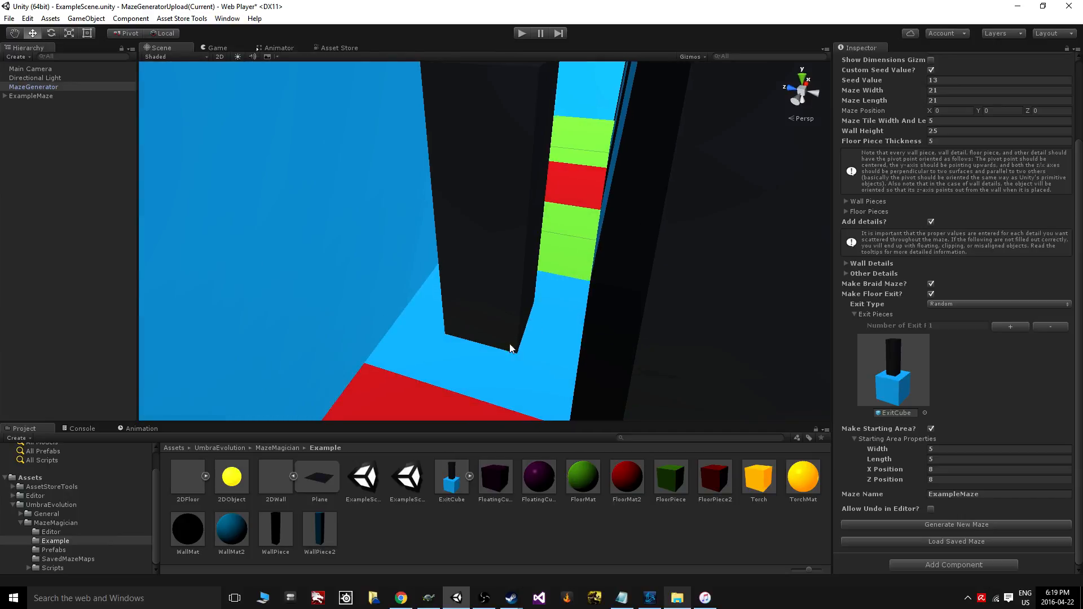
{"action": "right_click_drag", "start_coordinate": [525, 259], "coordinate": [584, 252]}
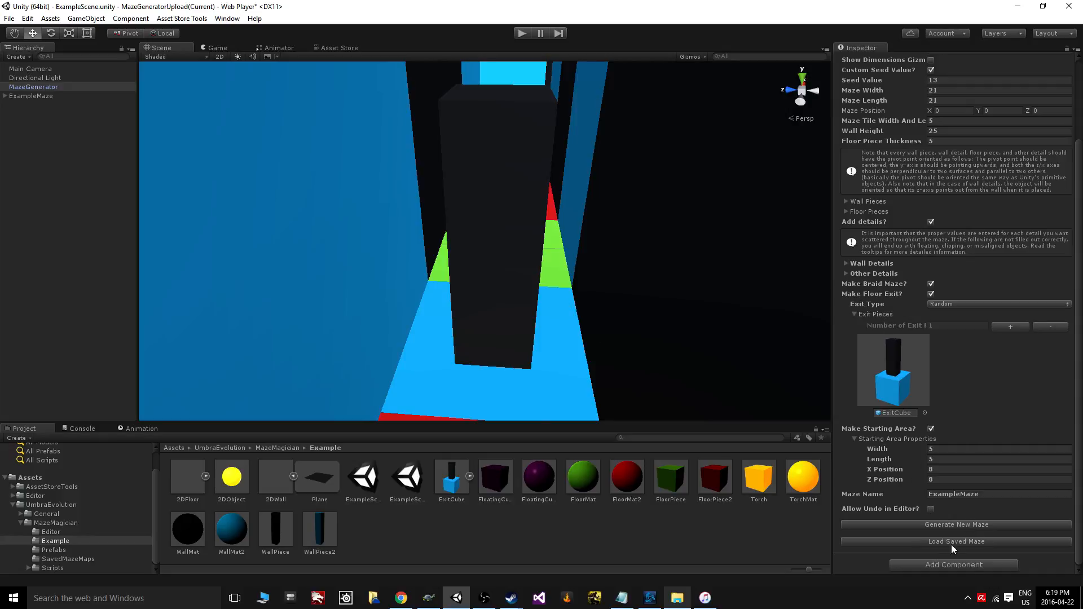
Step: Inspect the ExampleMaze object and one of its blue wall pieces among the generated child objects
{"action": "left_click", "coordinate": [34, 96]}
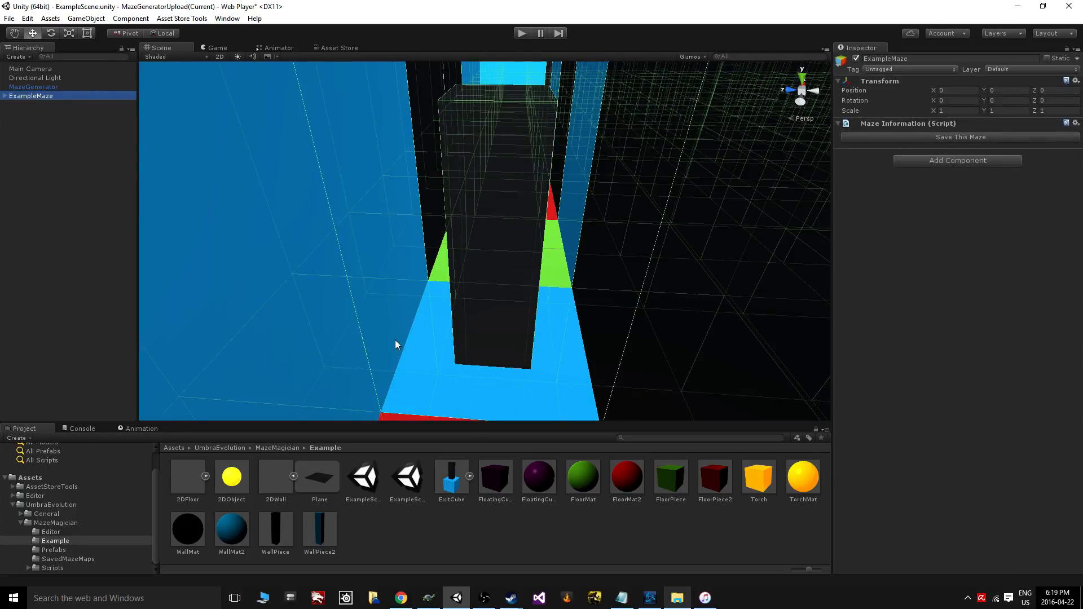
{"action": "left_click", "coordinate": [420, 359]}
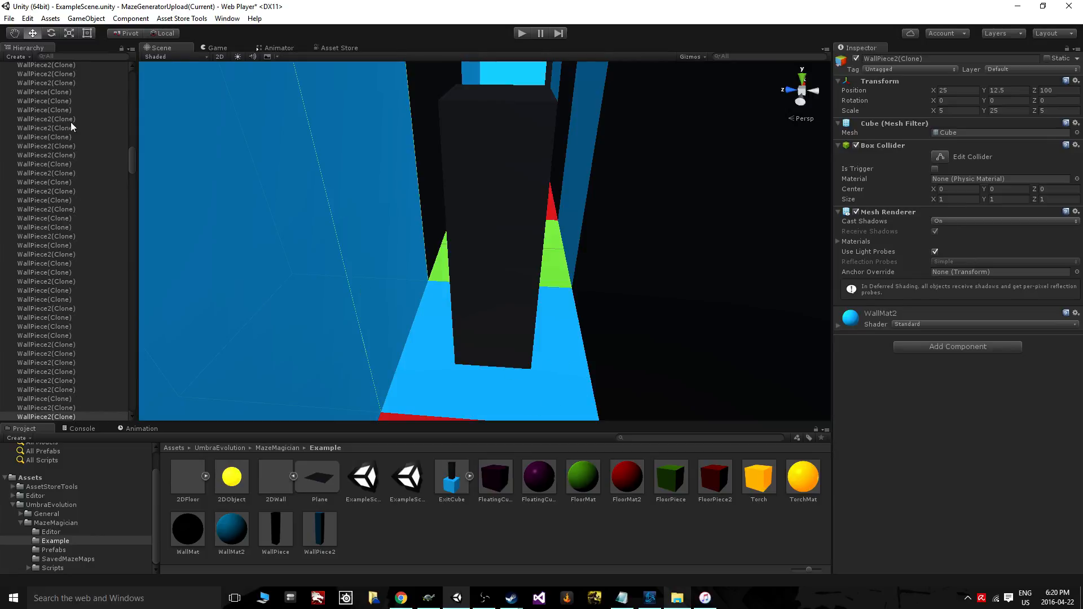
{"action": "left_click_drag", "start_coordinate": [132, 162], "coordinate": [120, 80]}
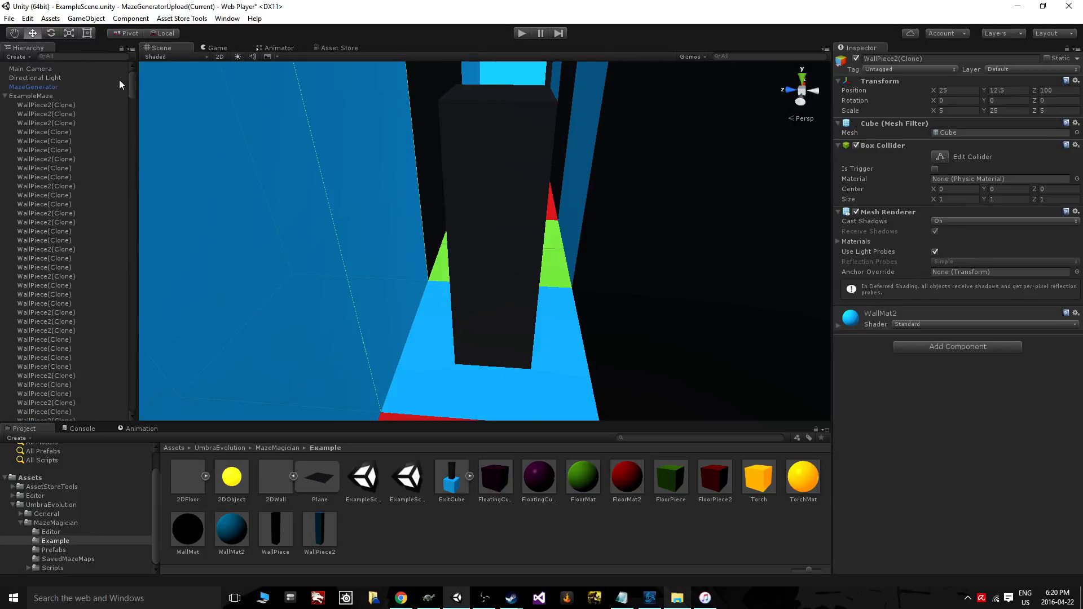
Step: Add two more exit pieces to the MazeGenerator and set the first exit piece to None
{"action": "left_click", "coordinate": [61, 89]}
{"action": "scroll", "coordinate": [959, 417], "scroll_direction": "down", "scroll_amount": 5}
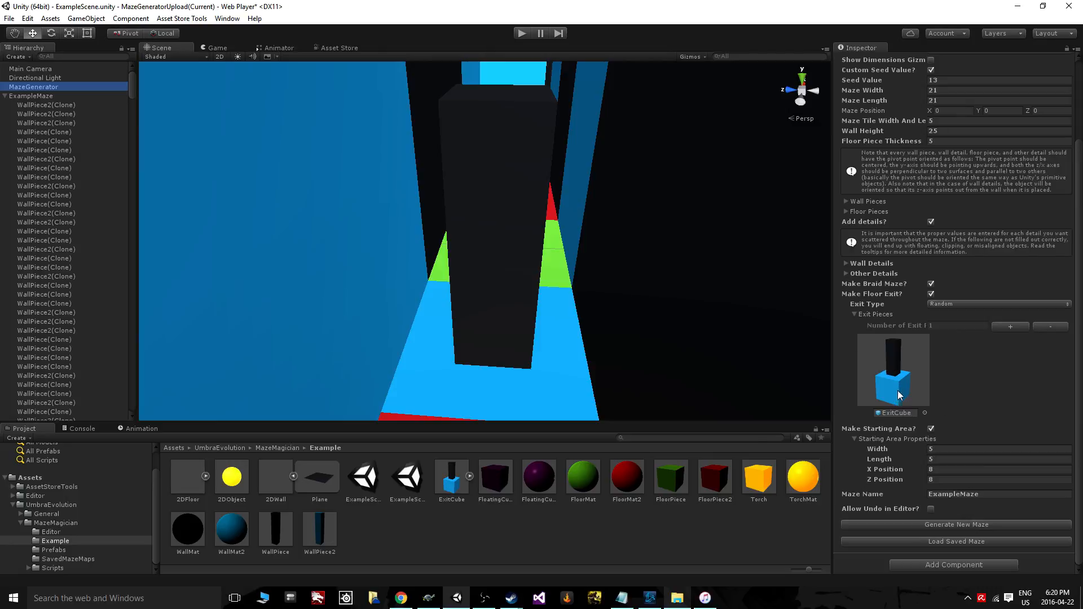
{"action": "left_click", "coordinate": [1011, 326]}
{"action": "left_click", "coordinate": [1011, 326]}
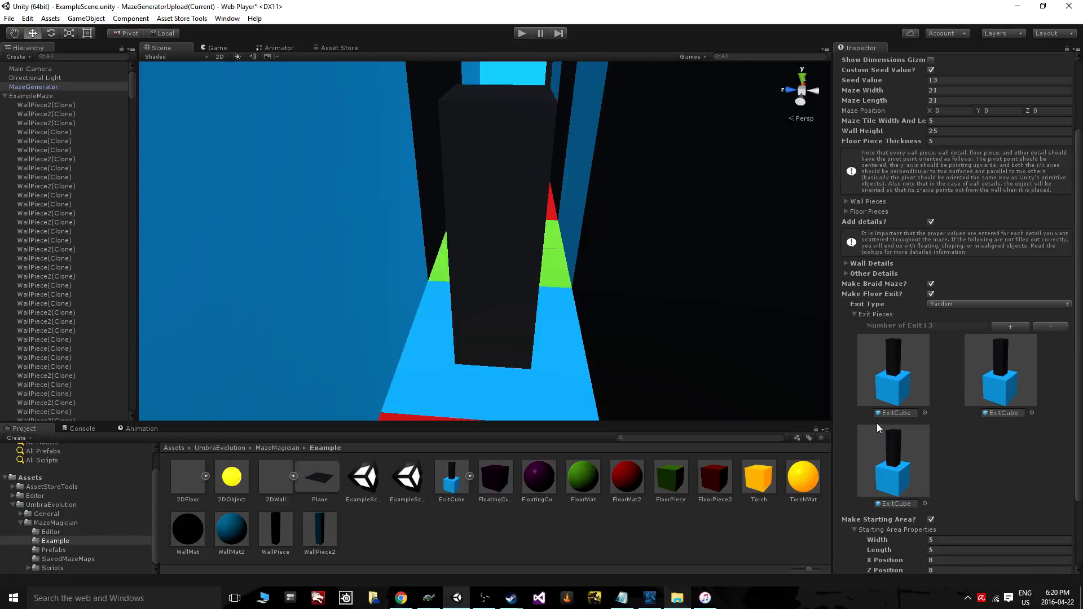
{"action": "left_click", "coordinate": [925, 413]}
{"action": "left_click", "coordinate": [43, 79]}
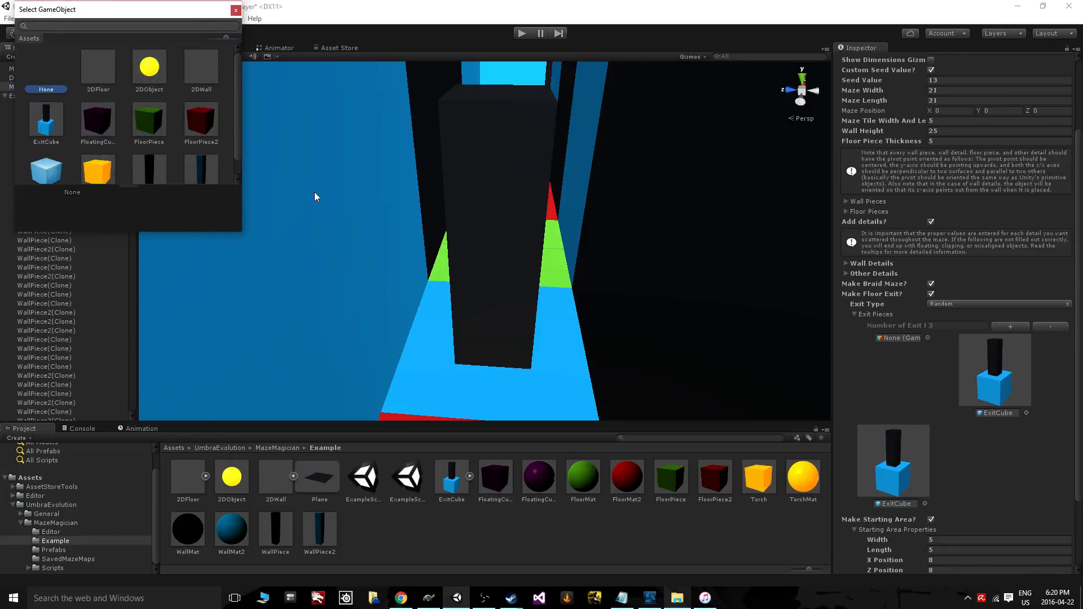
{"action": "left_click", "coordinate": [962, 412]}
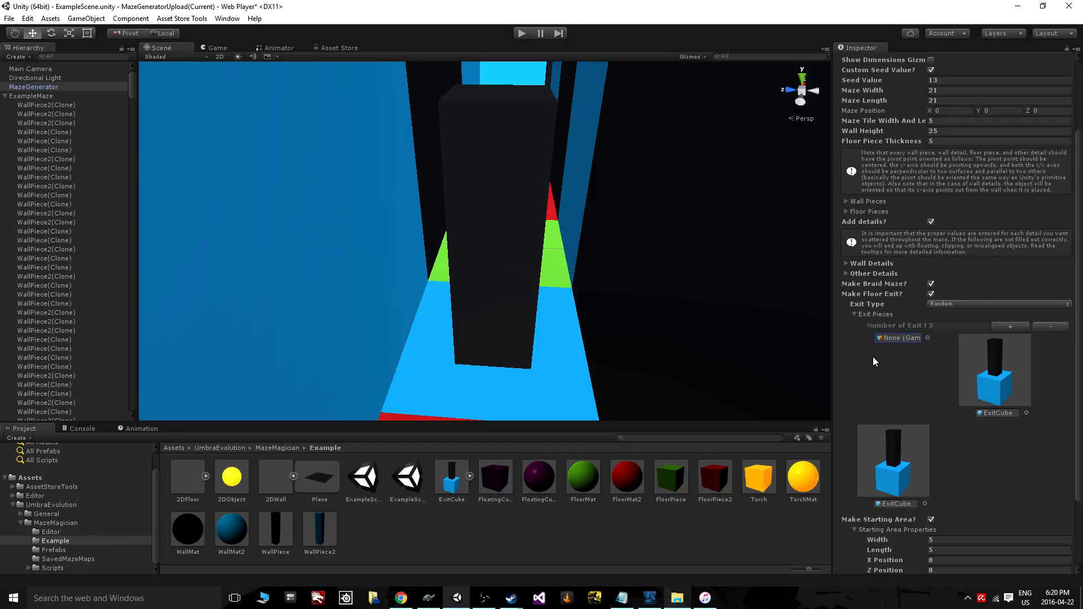
Step: View the saved maze files available for loading and close the file selection without loading one
{"action": "scroll", "coordinate": [931, 511], "scroll_direction": "down", "scroll_amount": 3}
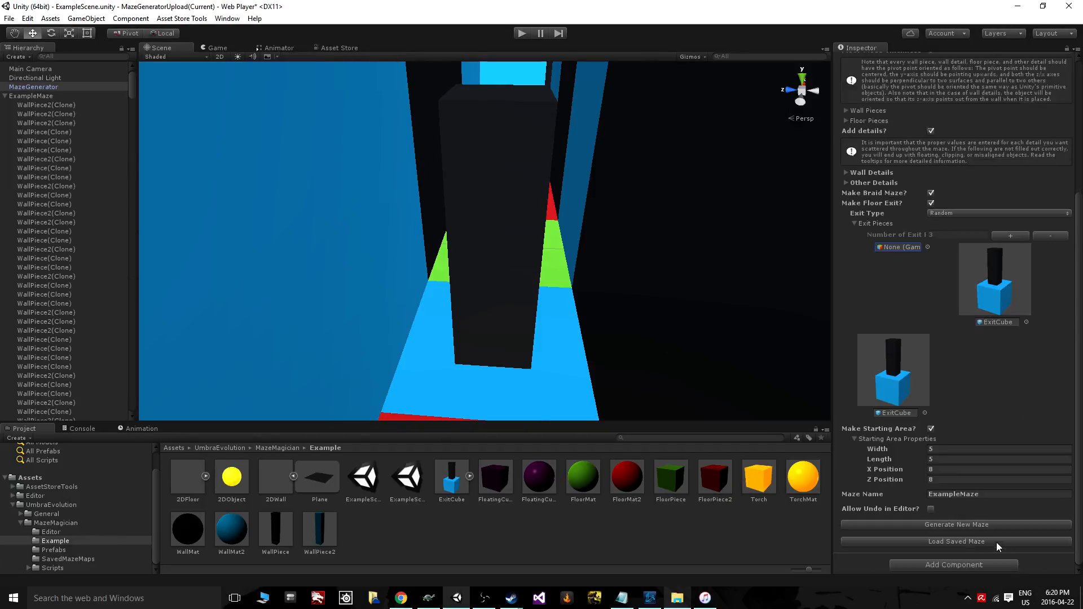
{"action": "left_click", "coordinate": [966, 543]}
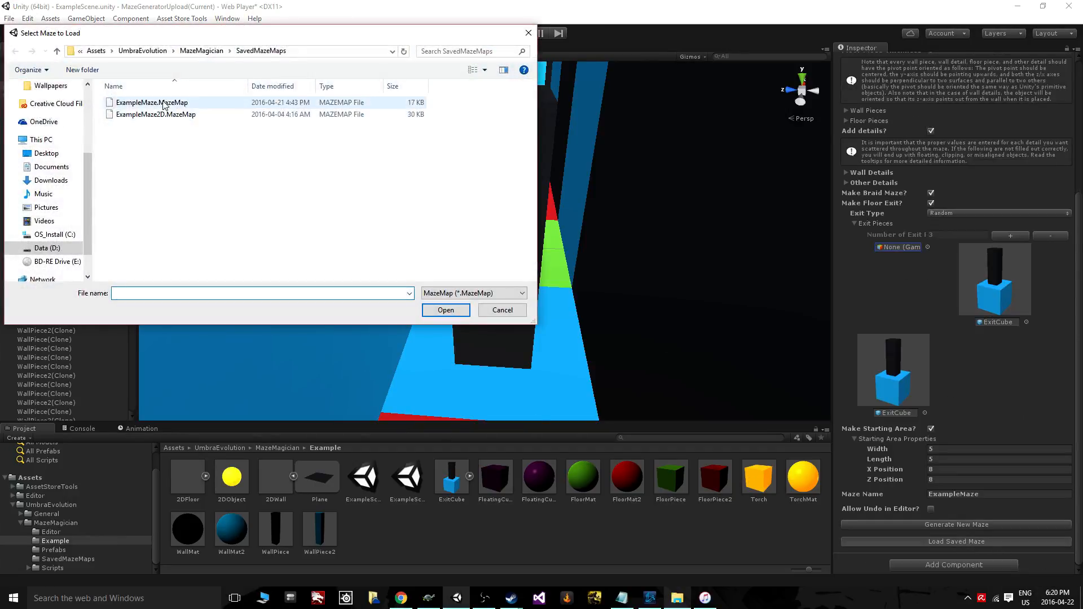
{"action": "left_click", "coordinate": [528, 32]}
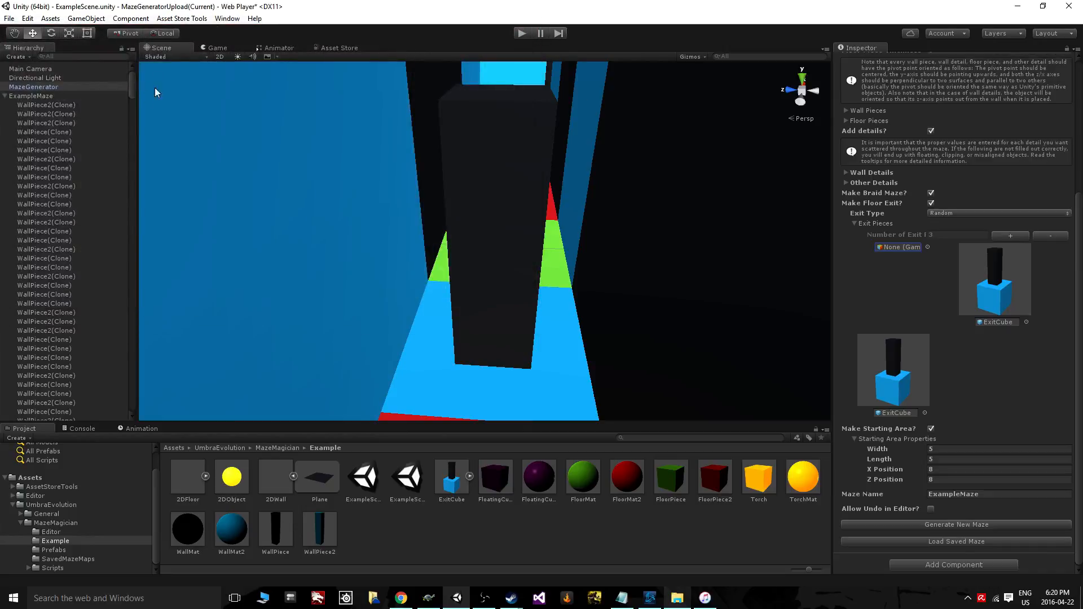
Step: Examine the corridors around the ExitCube floor exit from above the maze
{"action": "right_click_drag", "start_coordinate": [527, 328], "coordinate": [460, 370]}
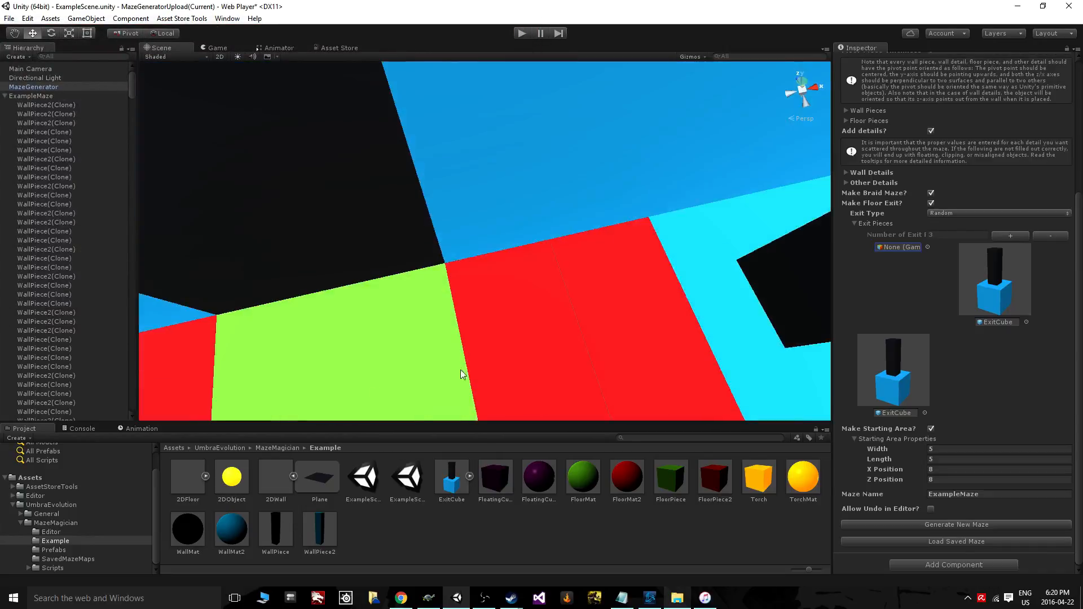
{"action": "middle_click_drag", "start_coordinate": [460, 370], "coordinate": [591, 350]}
{"action": "scroll", "coordinate": [599, 347], "scroll_direction": "down", "scroll_amount": 5}
{"action": "middle_click_drag", "start_coordinate": [544, 232], "coordinate": [577, 323]}
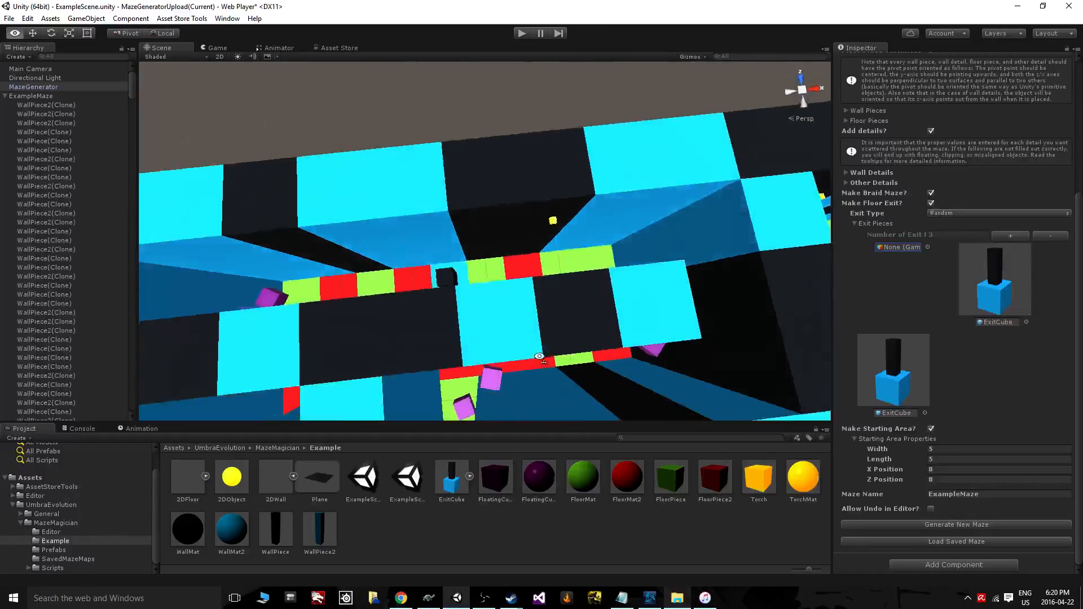